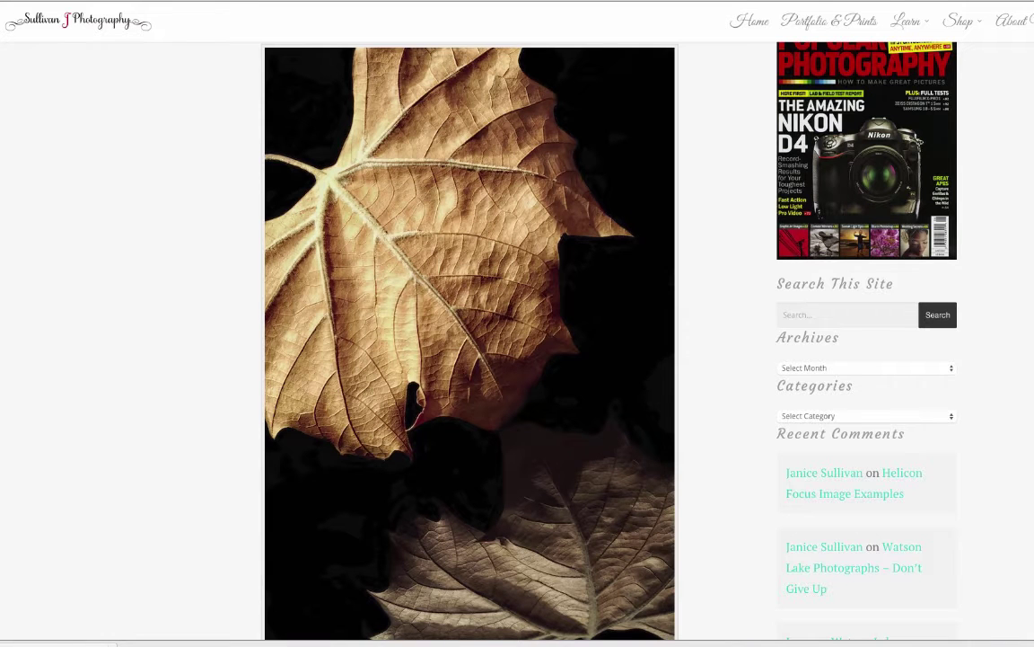
scroll(518, 341, "up", 8)
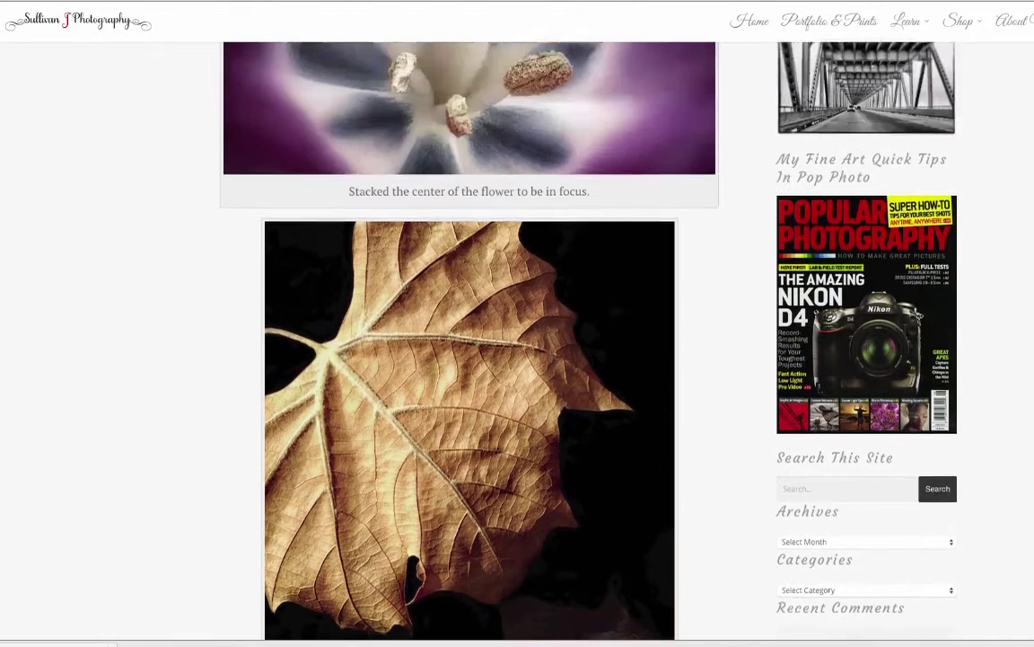
scroll(518, 341, "up", 5)
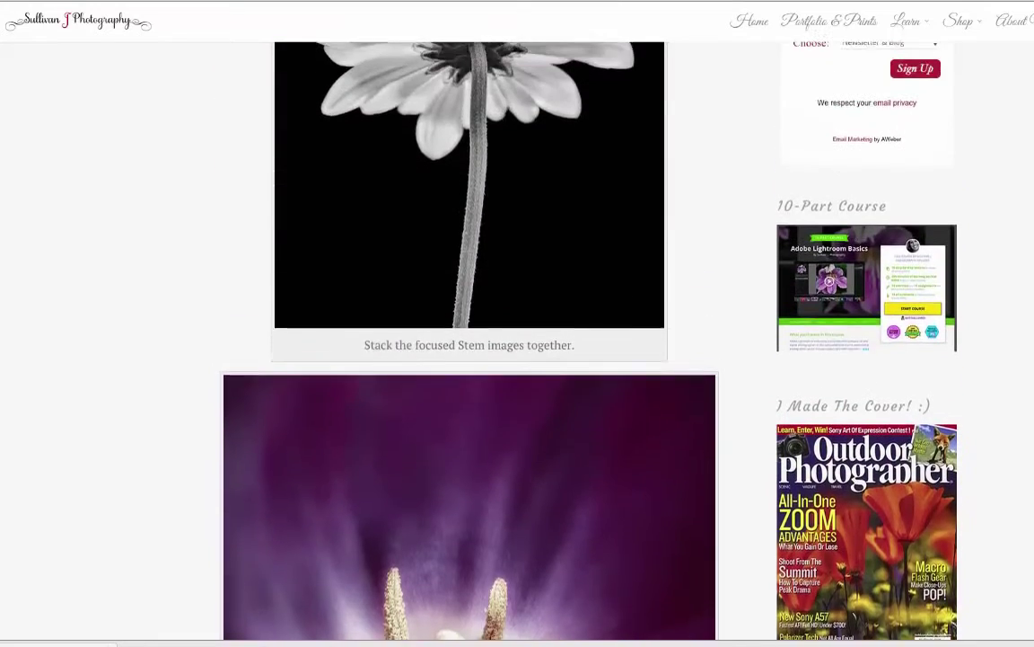
scroll(517, 342, "up", 3)
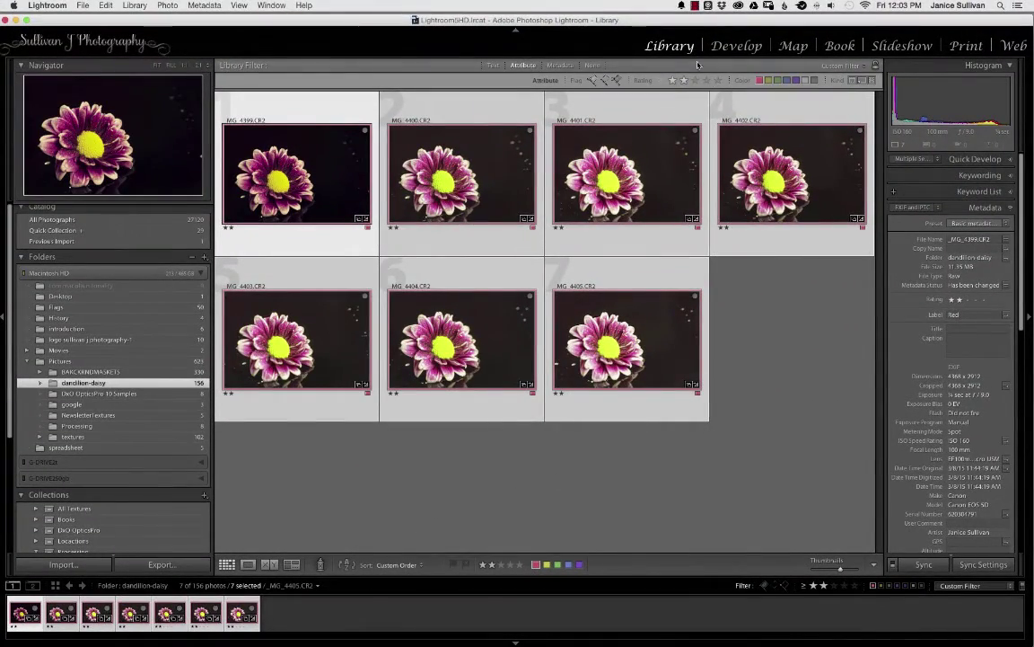
Bring the selected daisy photos into the Develop module and set the camera calibration profile to Camera Neutral.
key("d")
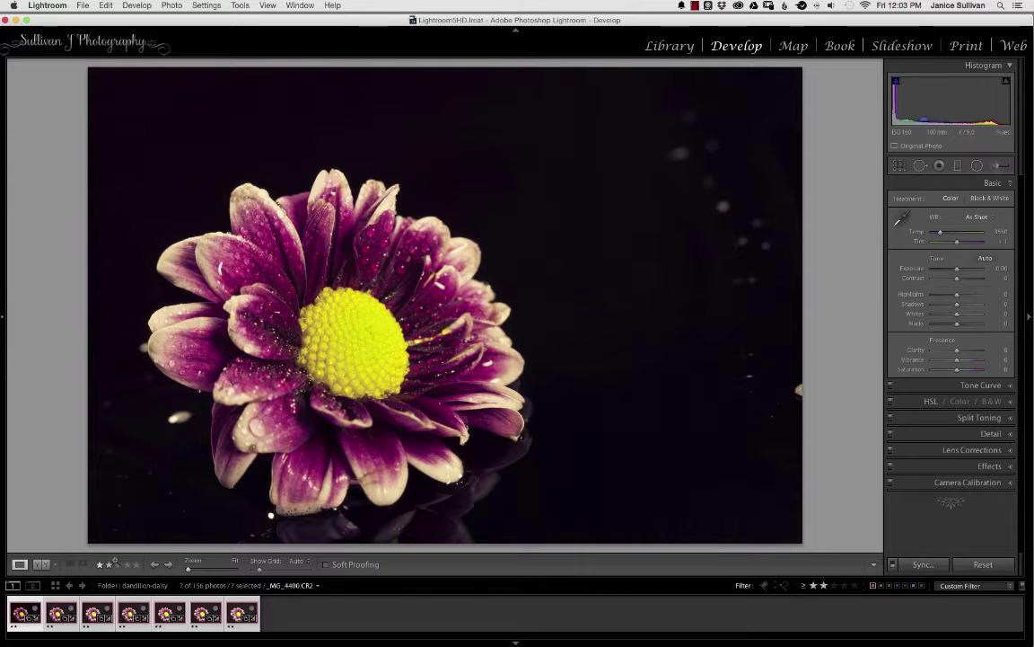
left_click(979, 482)
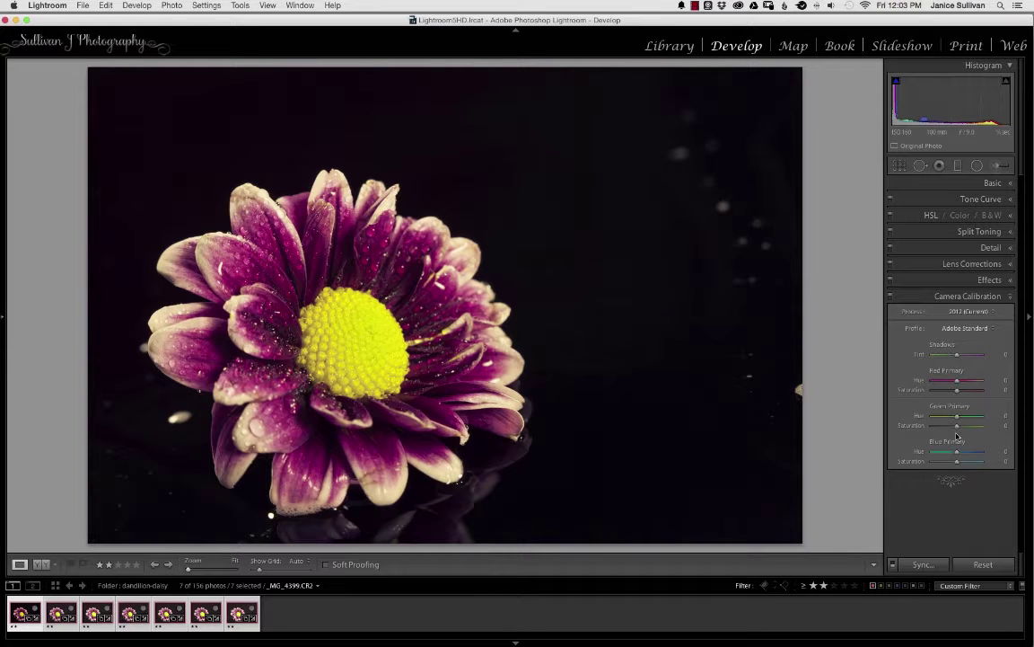
left_click(975, 333)
left_click(978, 357)
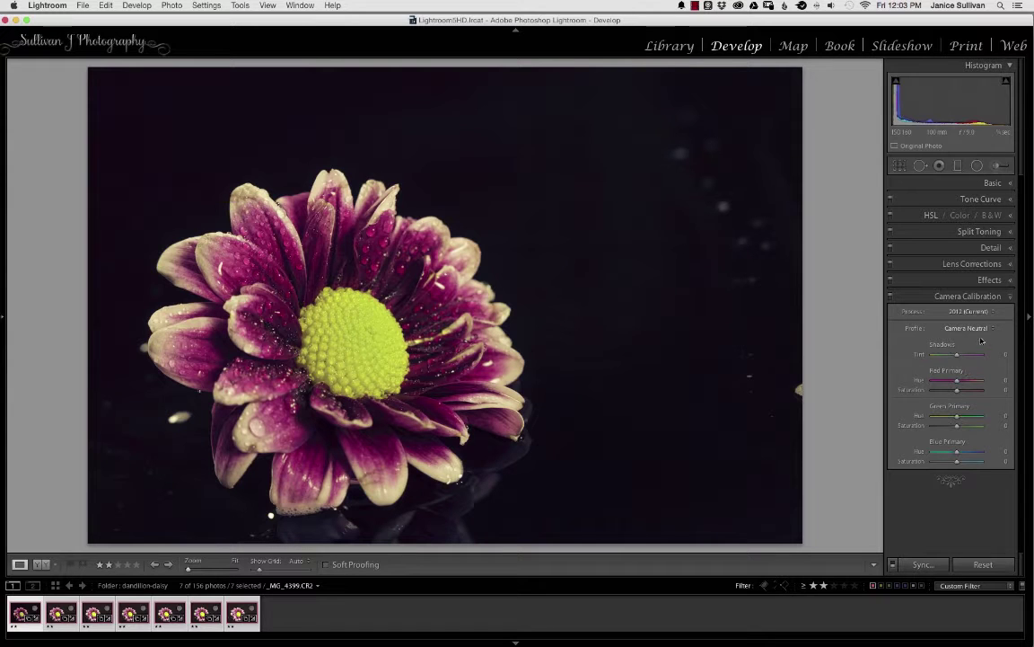
Enable profile corrections and chromatic aberration removal in the lens corrections.
left_click(898, 263)
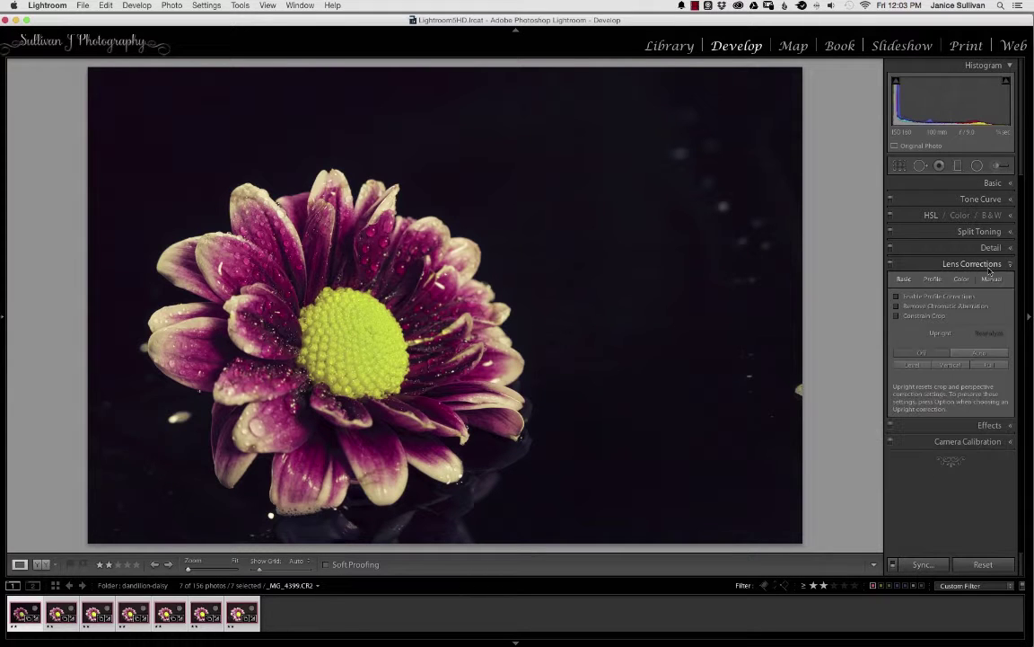
left_click(897, 295)
left_click(896, 305)
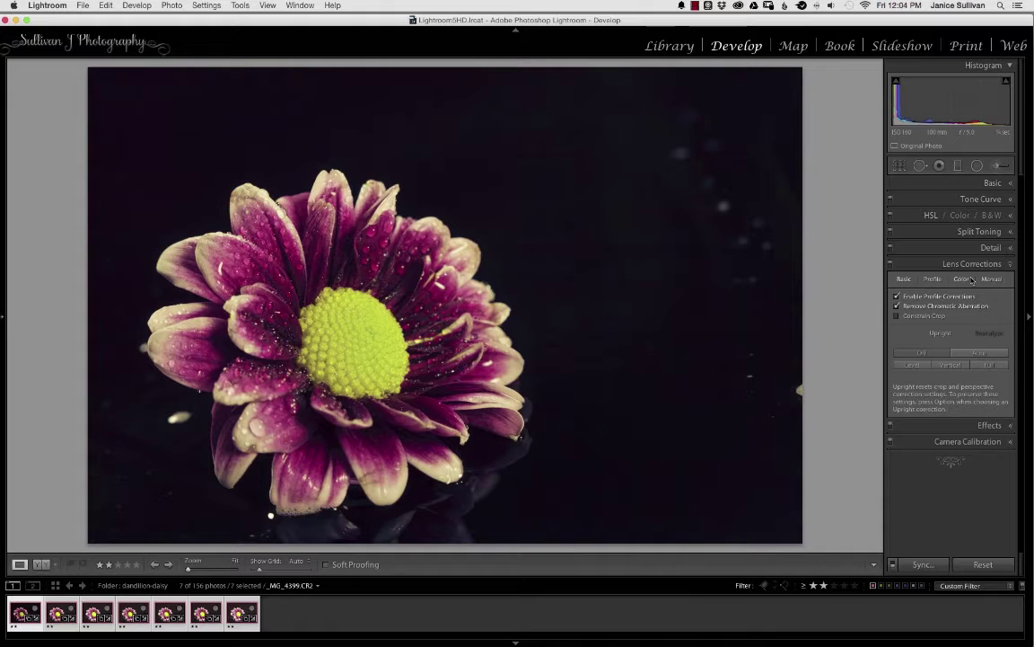
Set the white balance to Tungsten, and apply Auto tone with the exposure adjusted to +1.30.
left_click(989, 184)
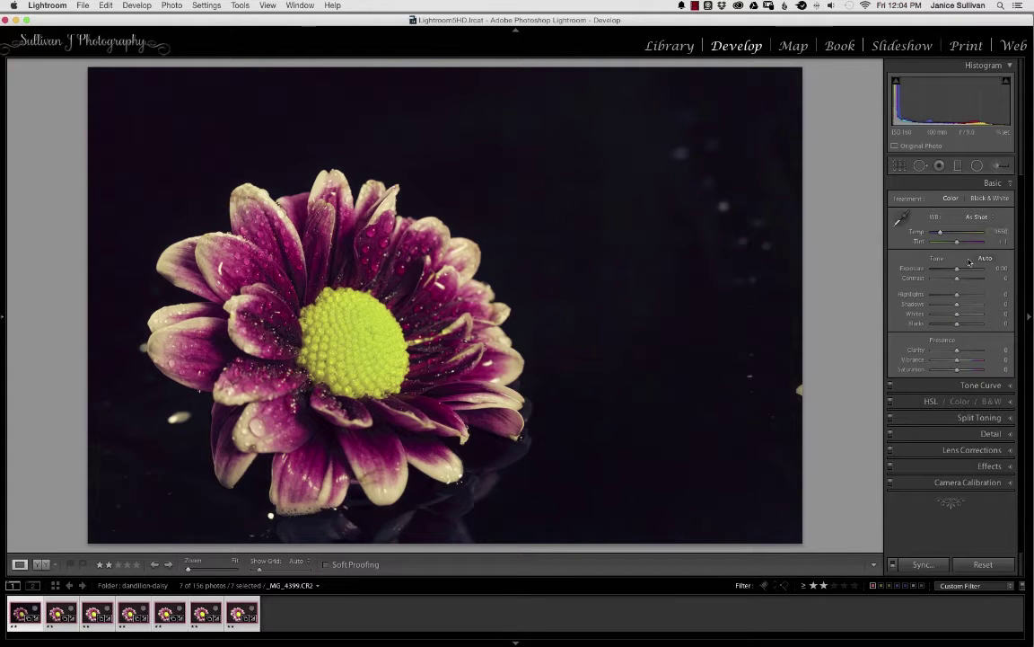
left_click(978, 219)
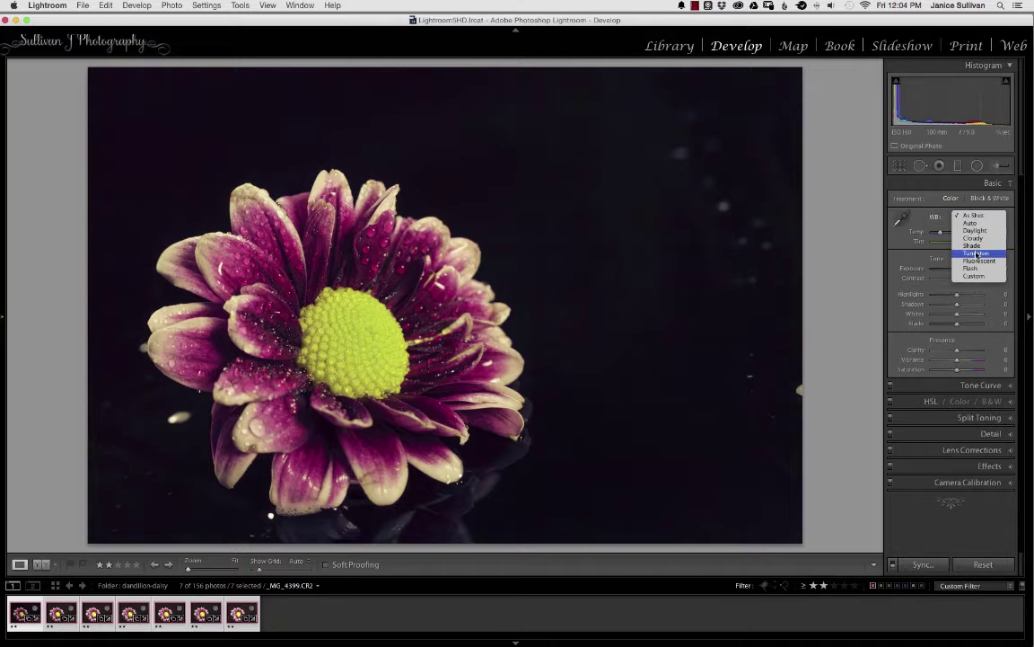
left_click(978, 253)
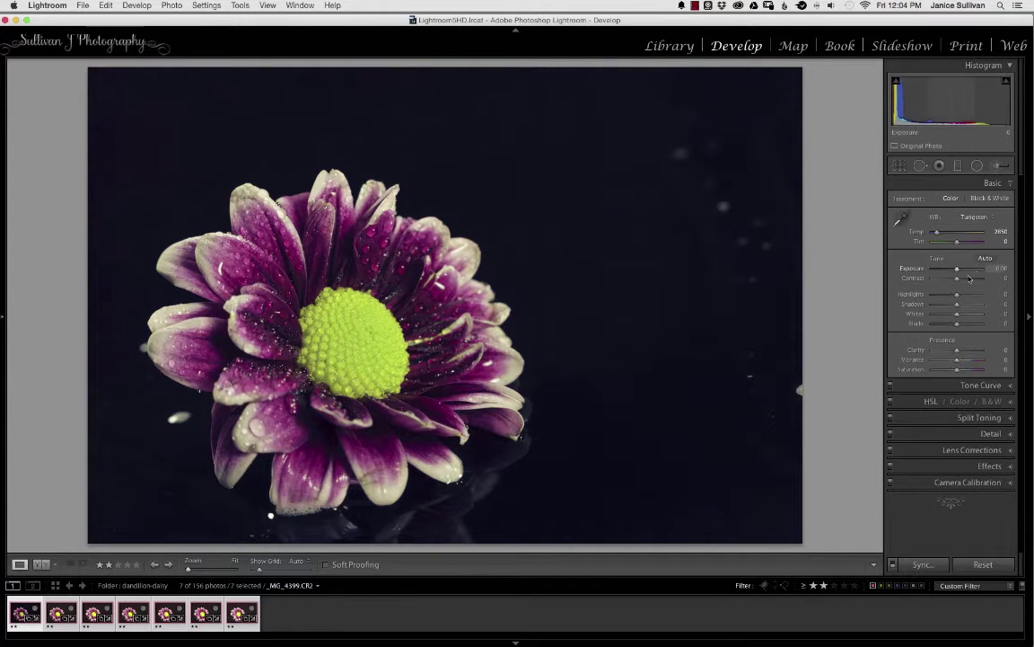
left_click(985, 258)
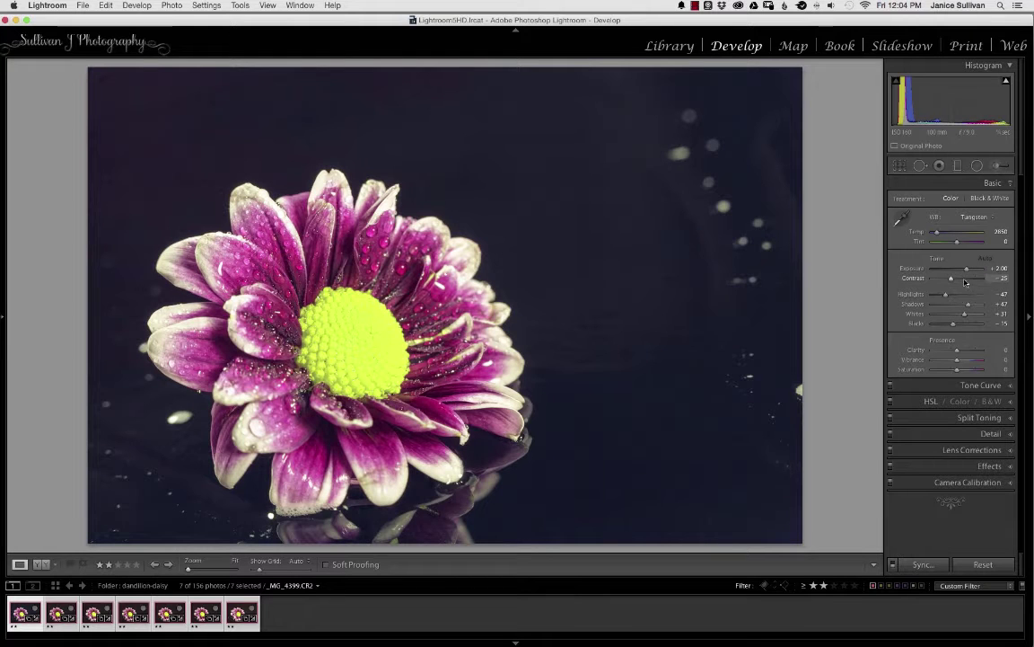
left_click_drag(967, 272, 963, 271)
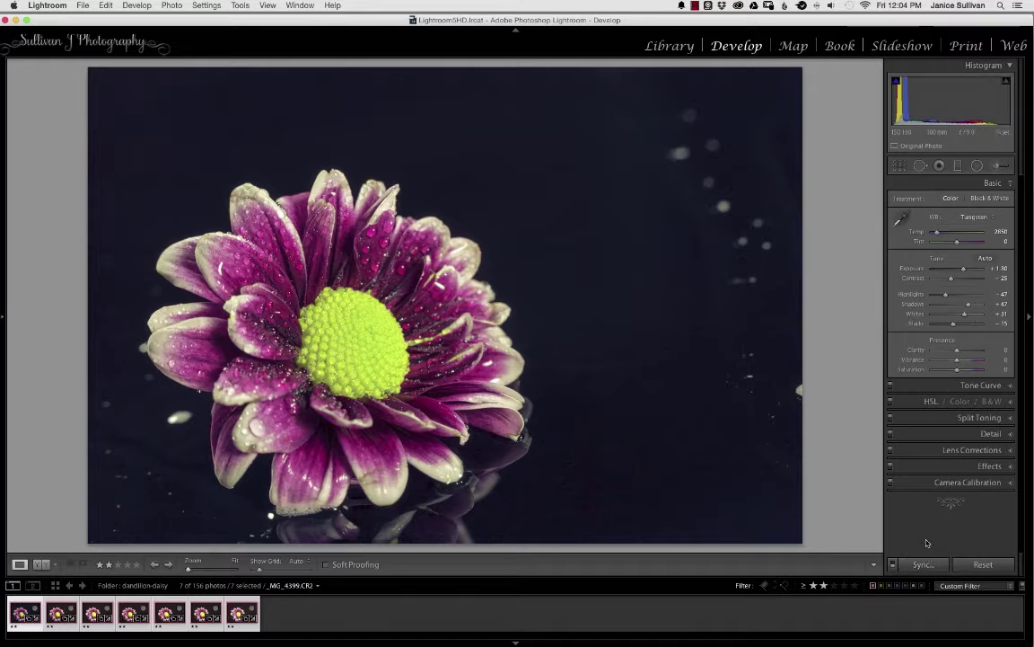
Synchronize all develop settings across the seven selected photos and export them to Helicon Focus.
left_click(924, 566)
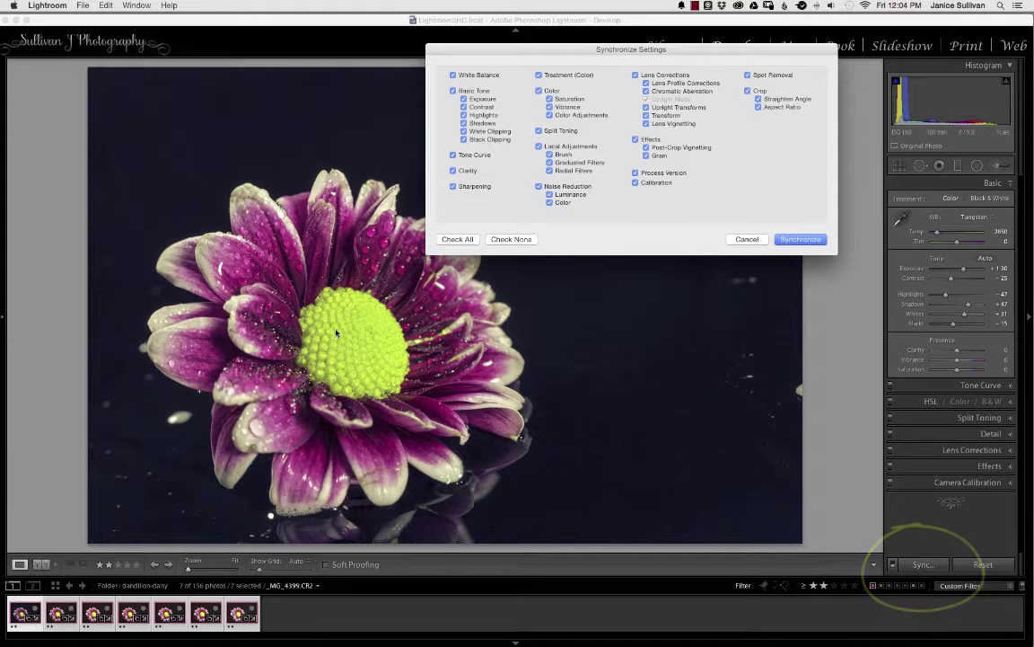
left_click(802, 239)
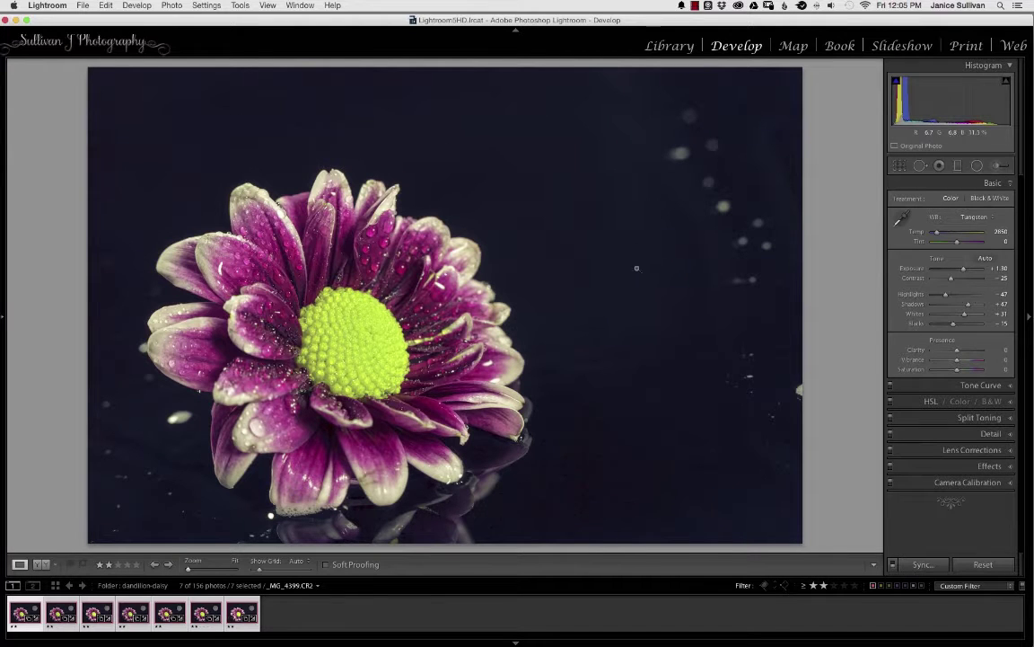
right_click(621, 319)
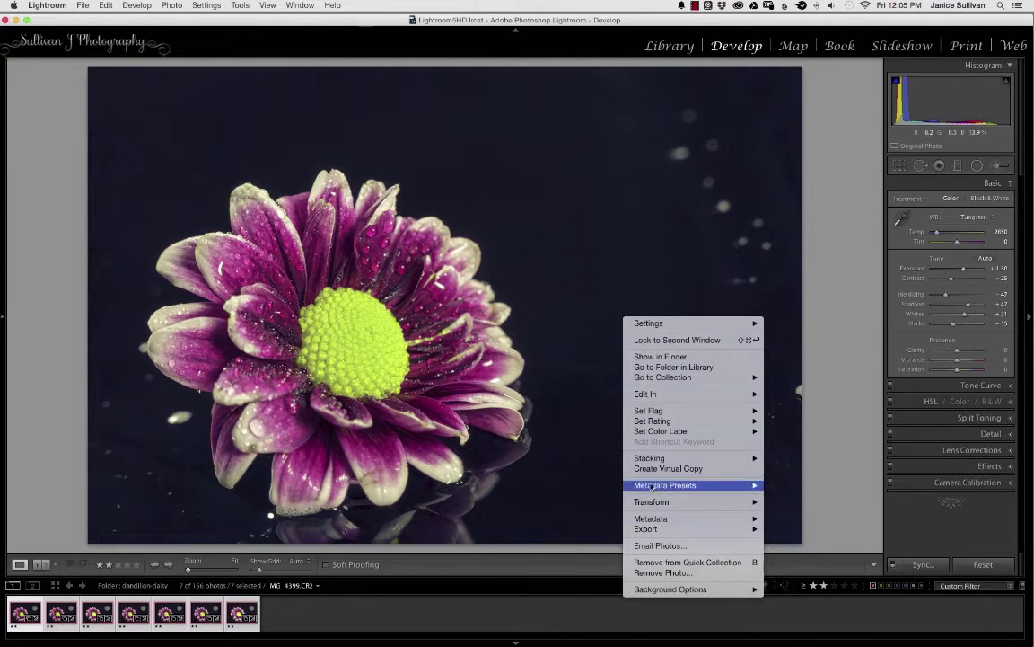
mouse_move(655, 532)
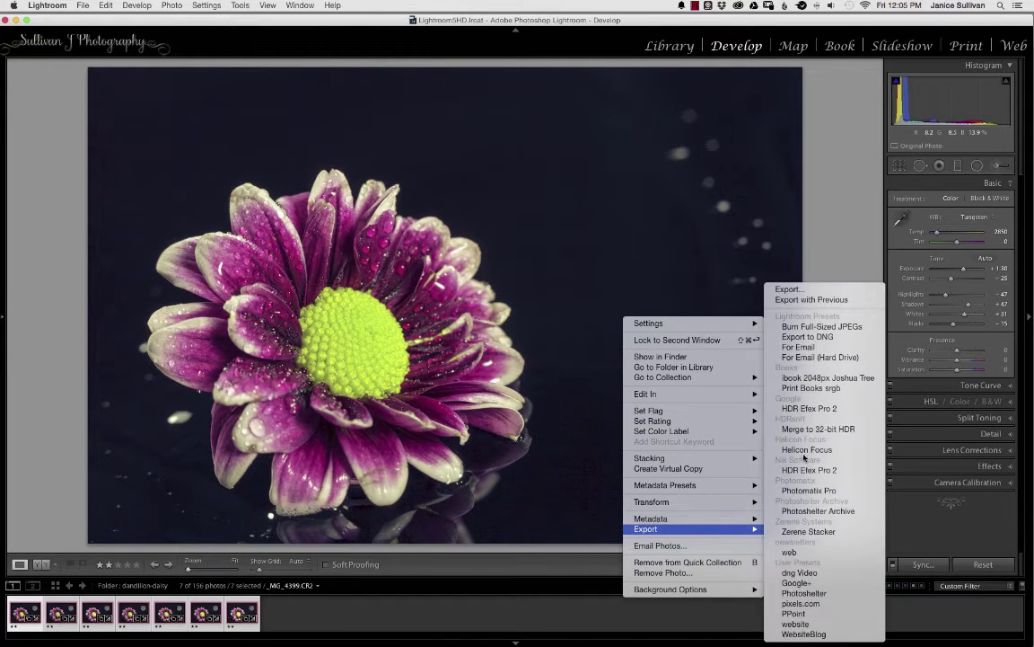
left_click(805, 450)
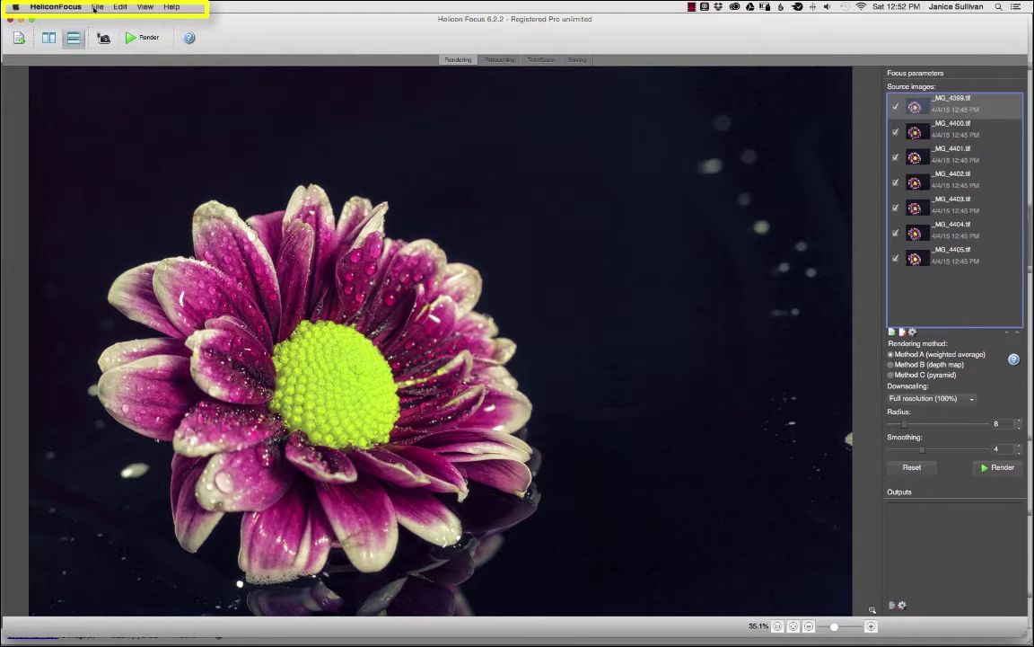
Review the General preferences of Helicon Focus and close them without changes.
left_click(56, 7)
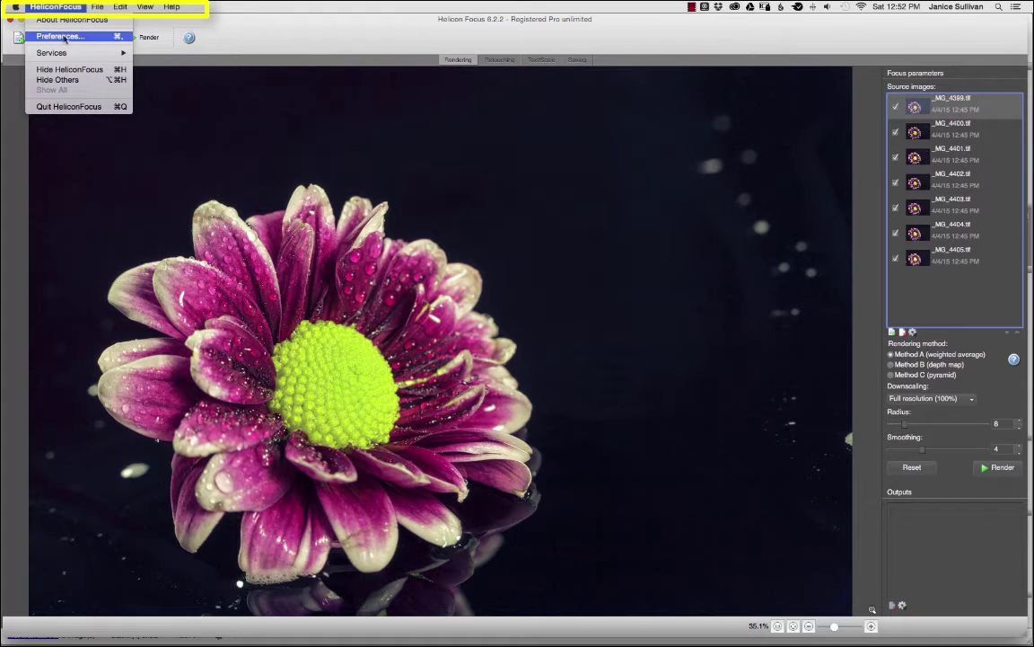
left_click(65, 37)
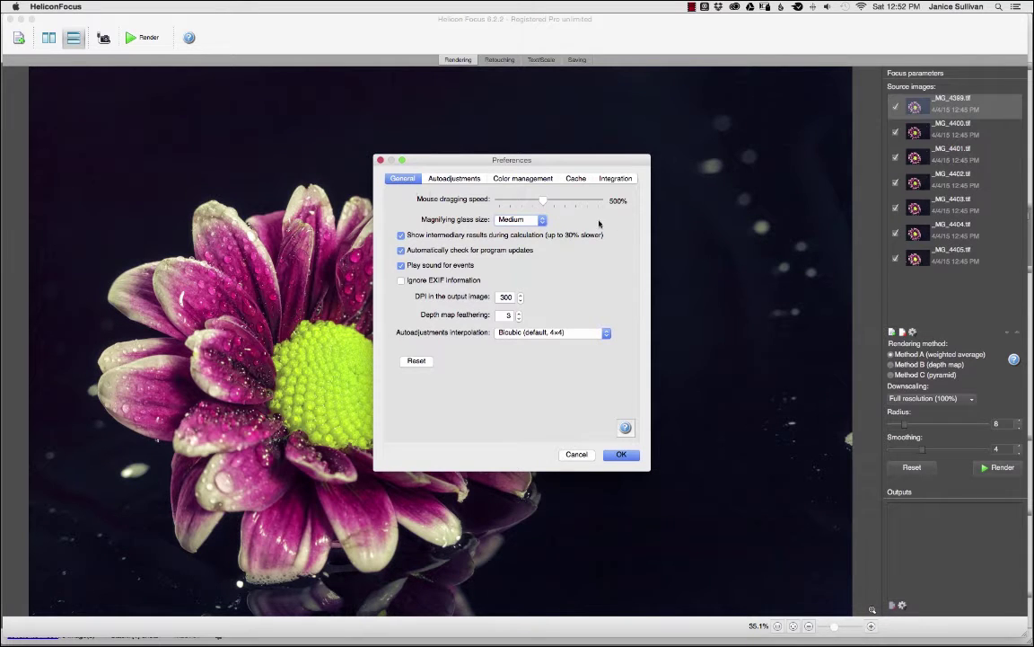
left_click(380, 160)
left_click(97, 7)
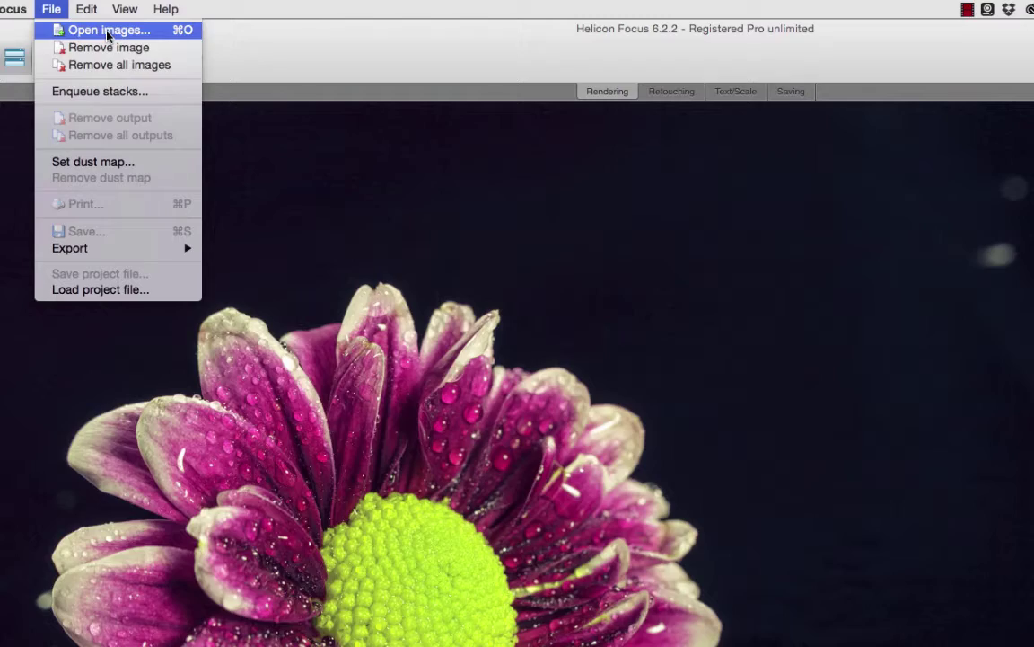
left_click(106, 35)
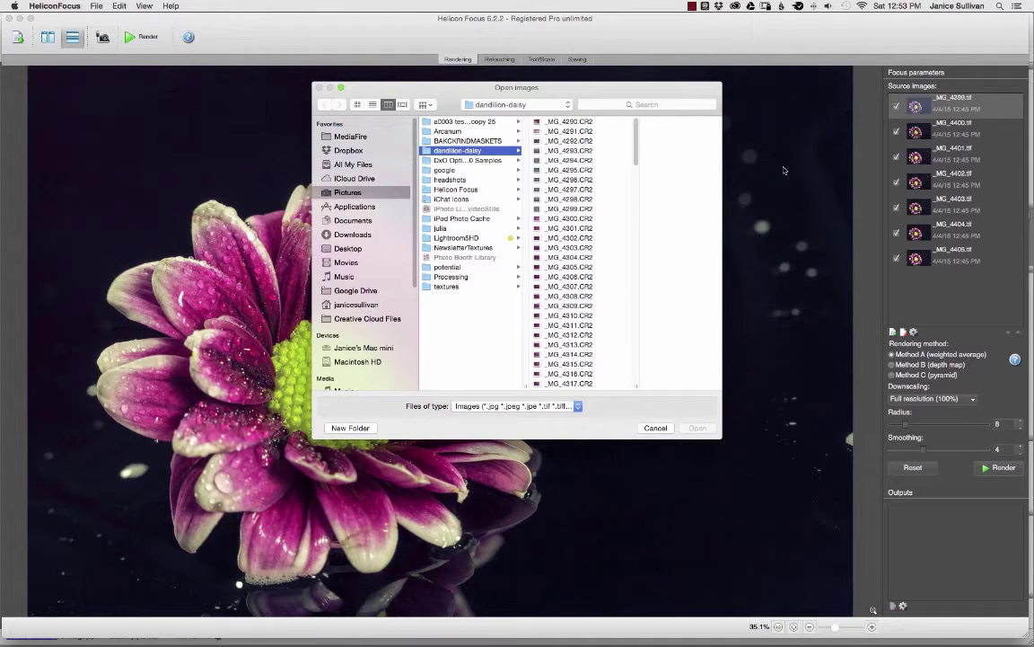
left_click(580, 171)
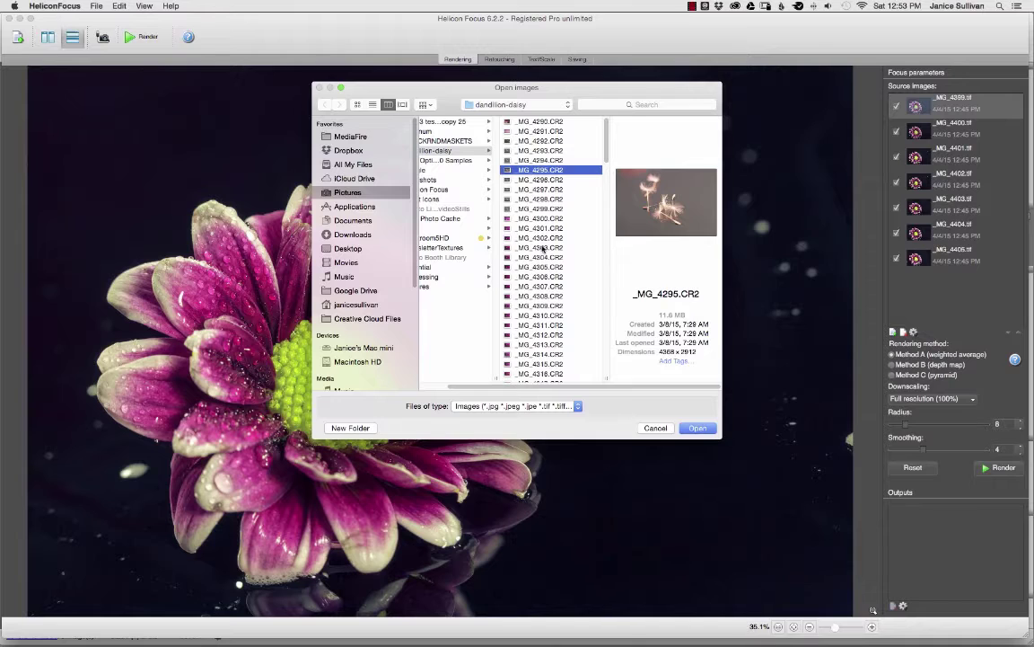
left_click(538, 208, "shift")
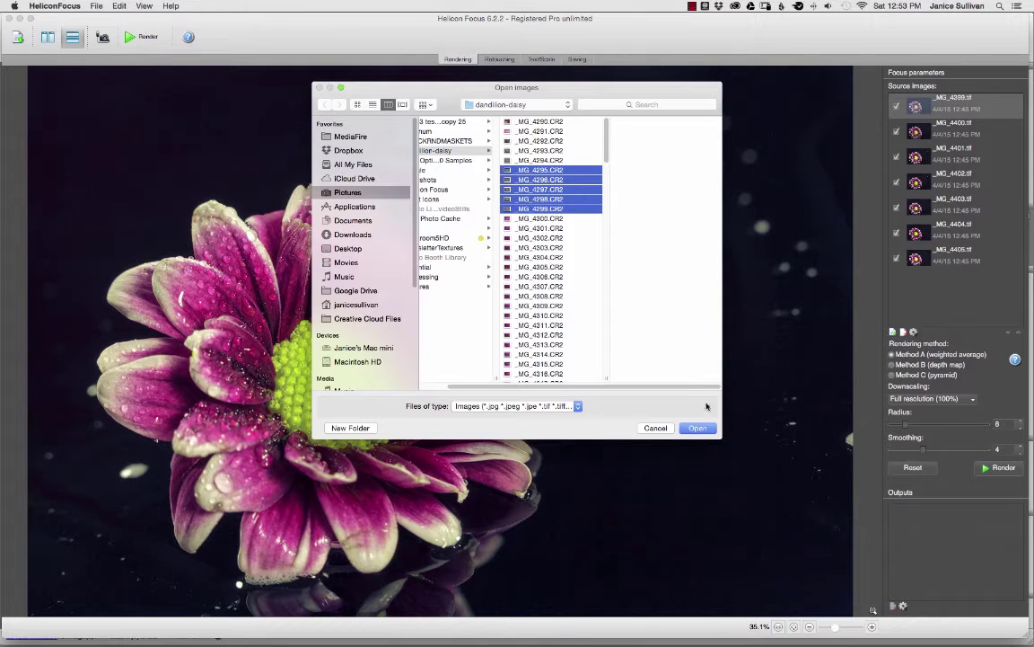
left_click(696, 427)
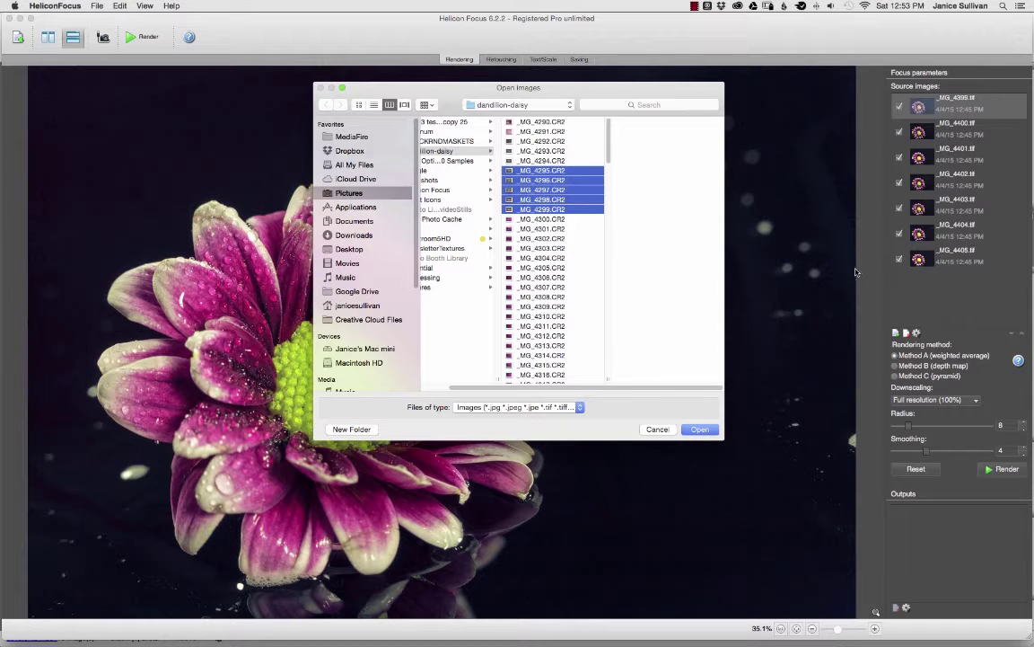
left_click(657, 428)
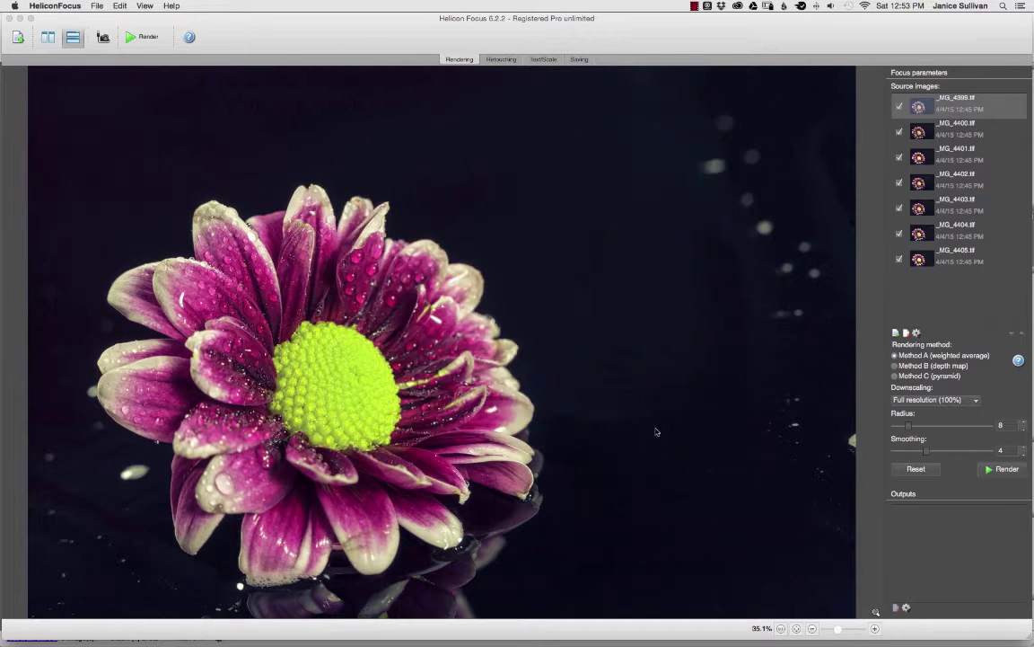
left_click(173, 5)
left_click(186, 6)
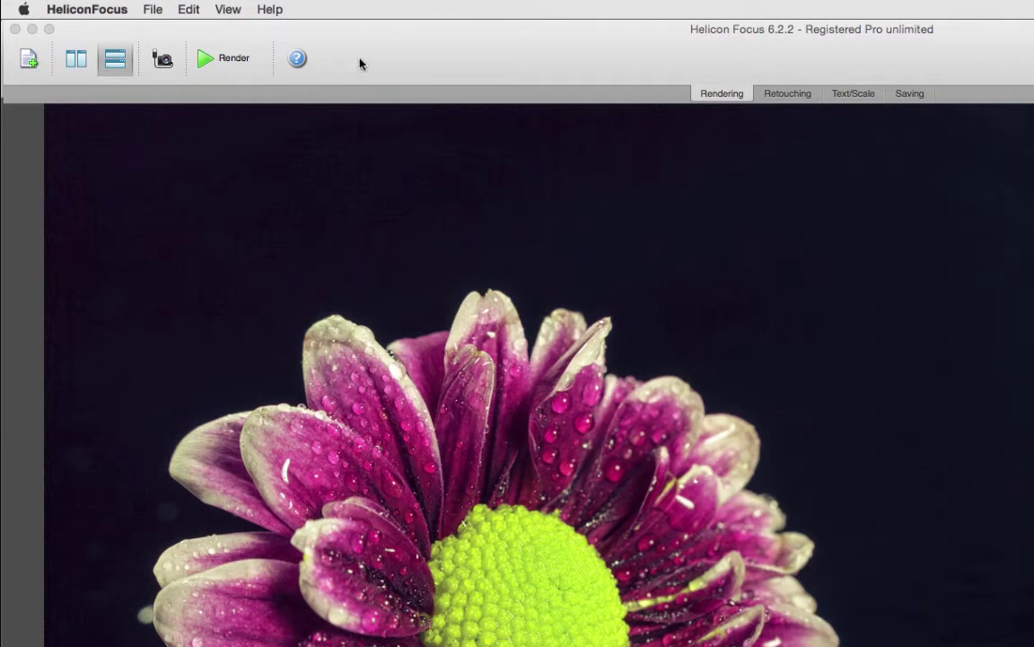
left_click(28, 59)
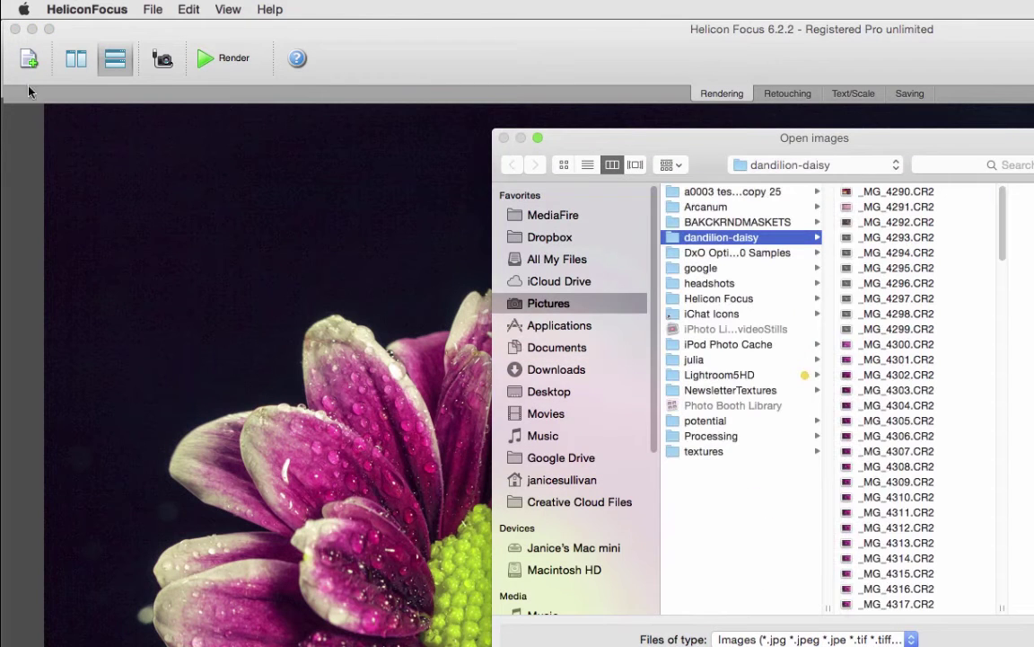
key("Escape")
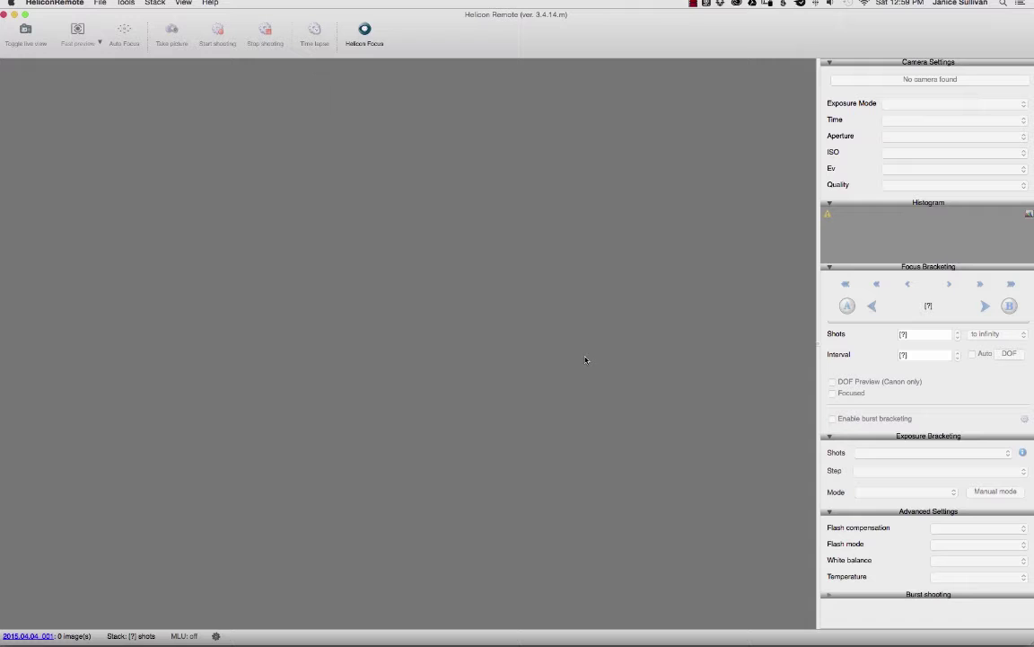
Close the Helicon Remote window and open the options of the source images list in Helicon Focus.
left_click(6, 16)
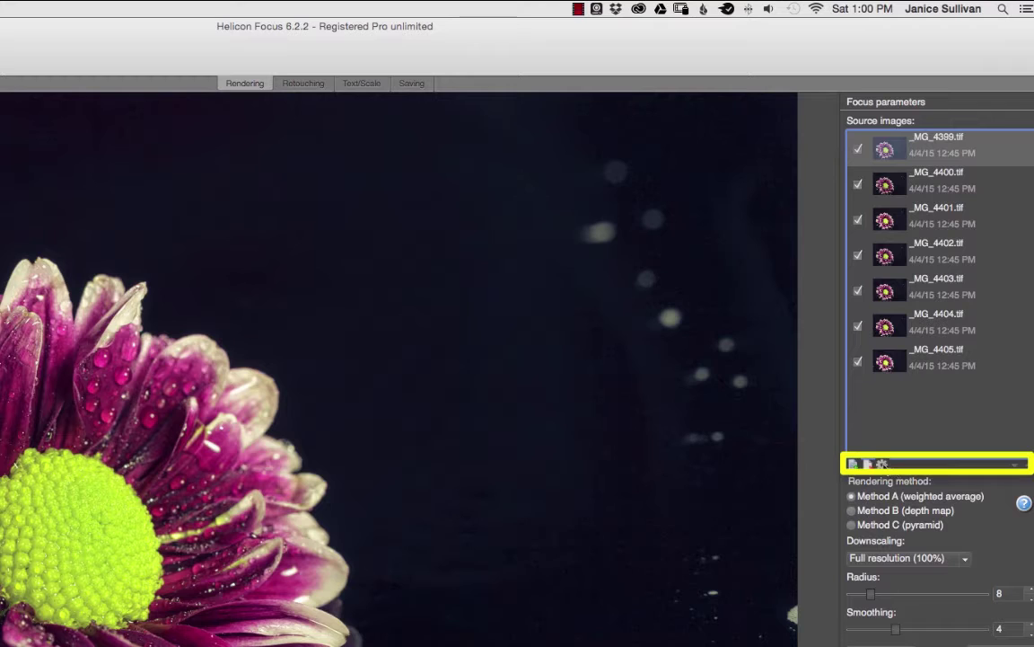
left_click(883, 465)
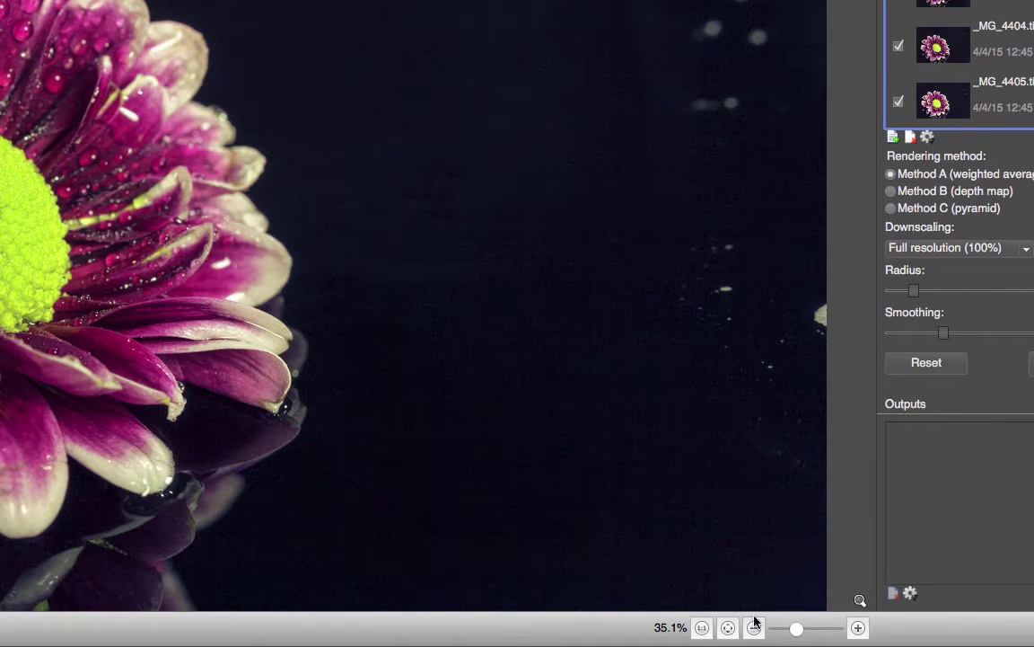
Examine the sharpness of the first source image's petals and flower center at 100% zoom.
left_click(702, 628)
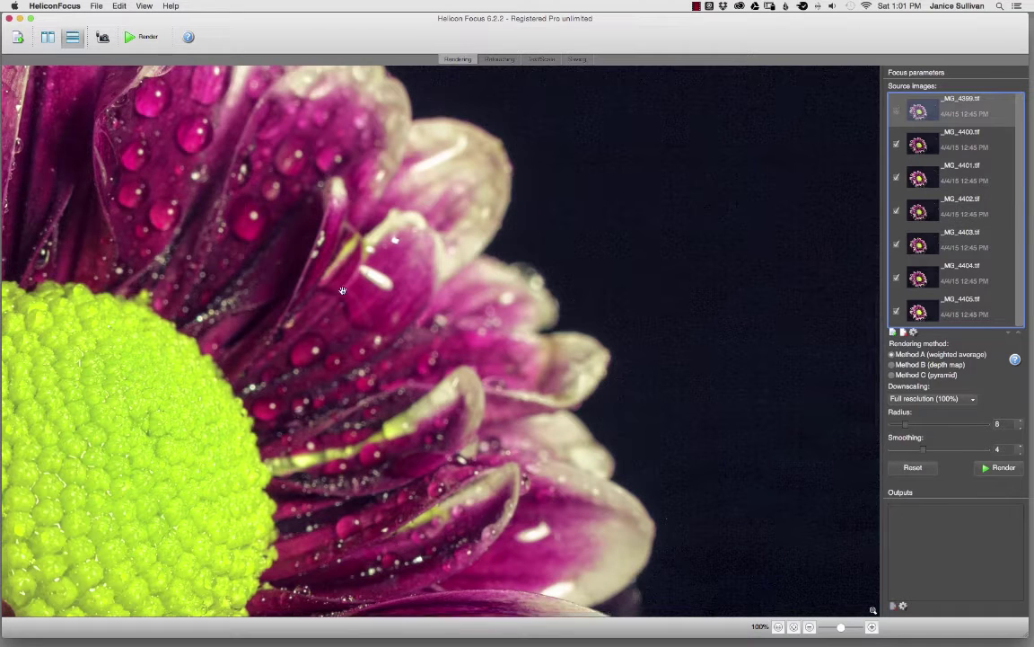
scroll(547, 247, "down", 10)
scroll(547, 247, "left", 10)
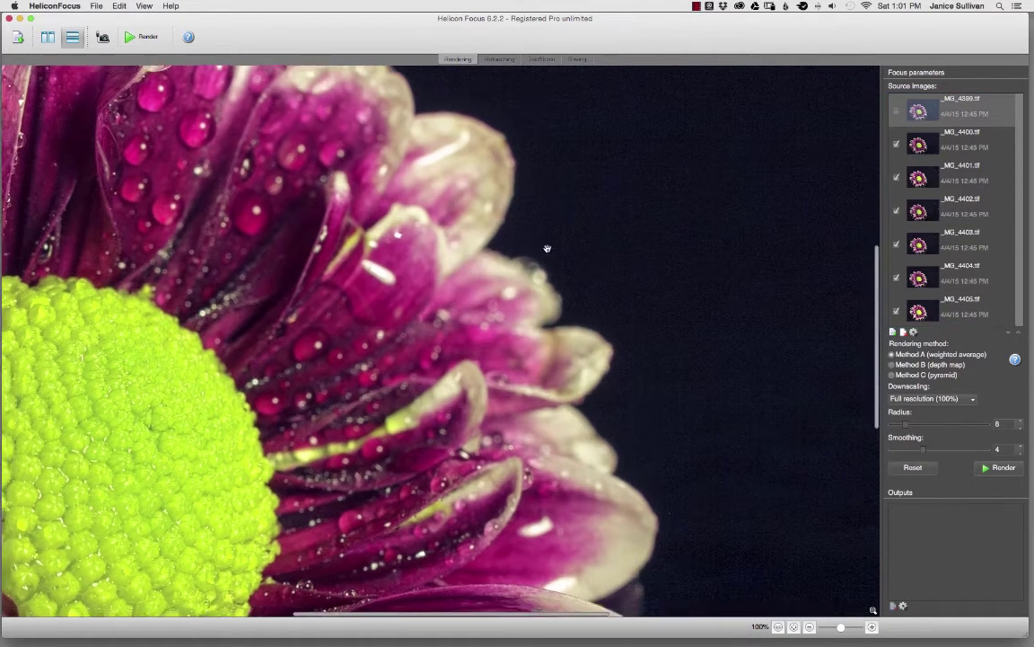
scroll(469, 401, "up", 10)
scroll(468, 401, "right", 2)
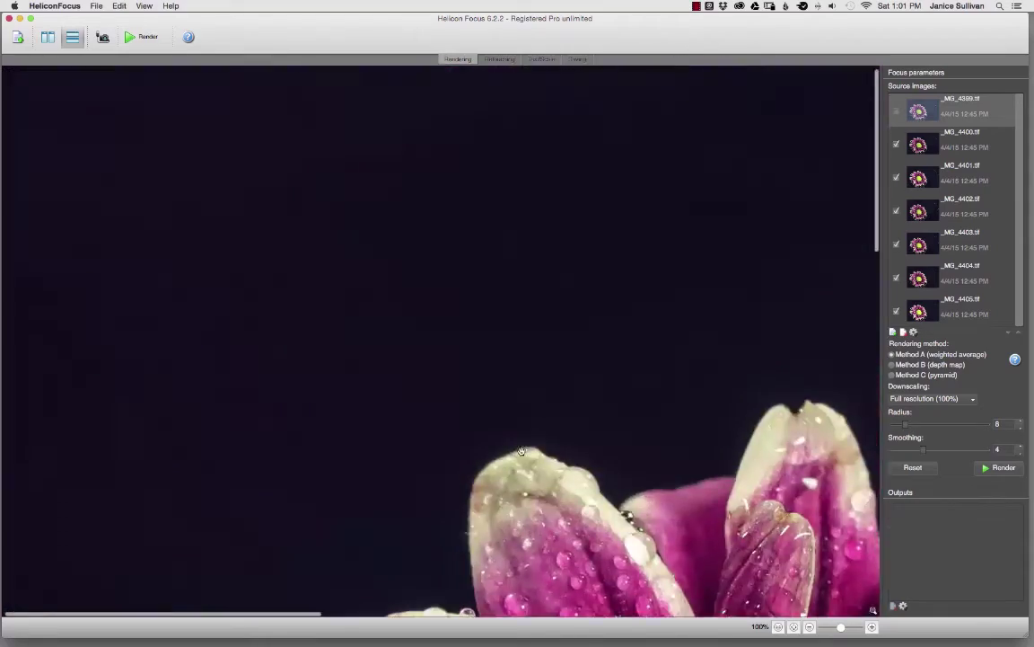
scroll(469, 401, "down", 10)
scroll(503, 323, "left", 6)
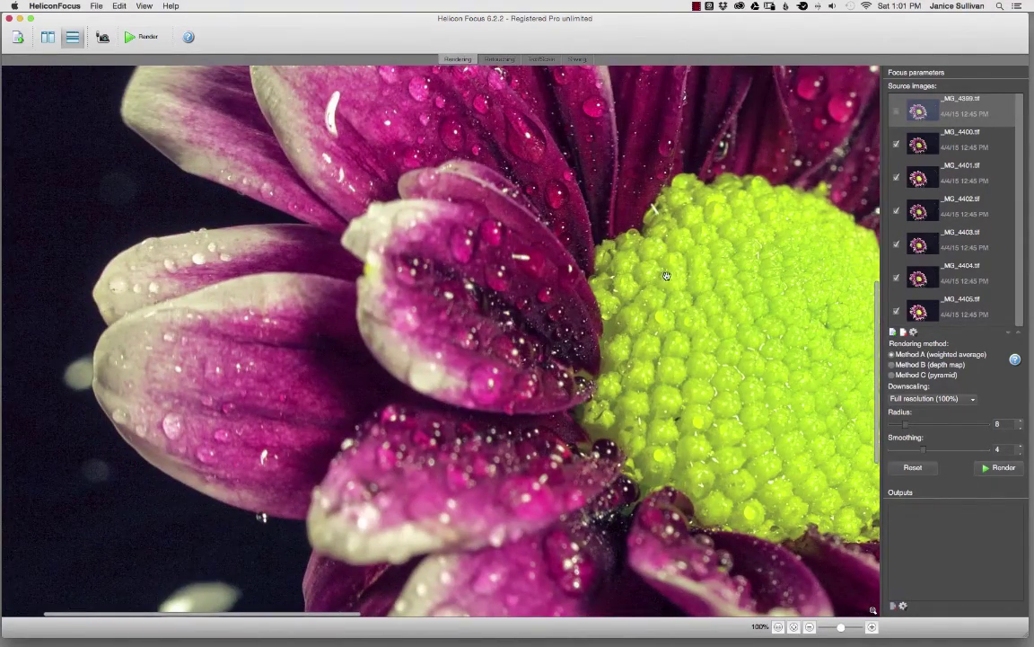
Examine the sharpness of the petals and flower center in source images _MG_4399.tif and _MG_4402.tif at zooms up to 200%.
scroll(601, 280, "right", 3)
scroll(602, 280, "up", 1)
scroll(614, 281, "right", 4)
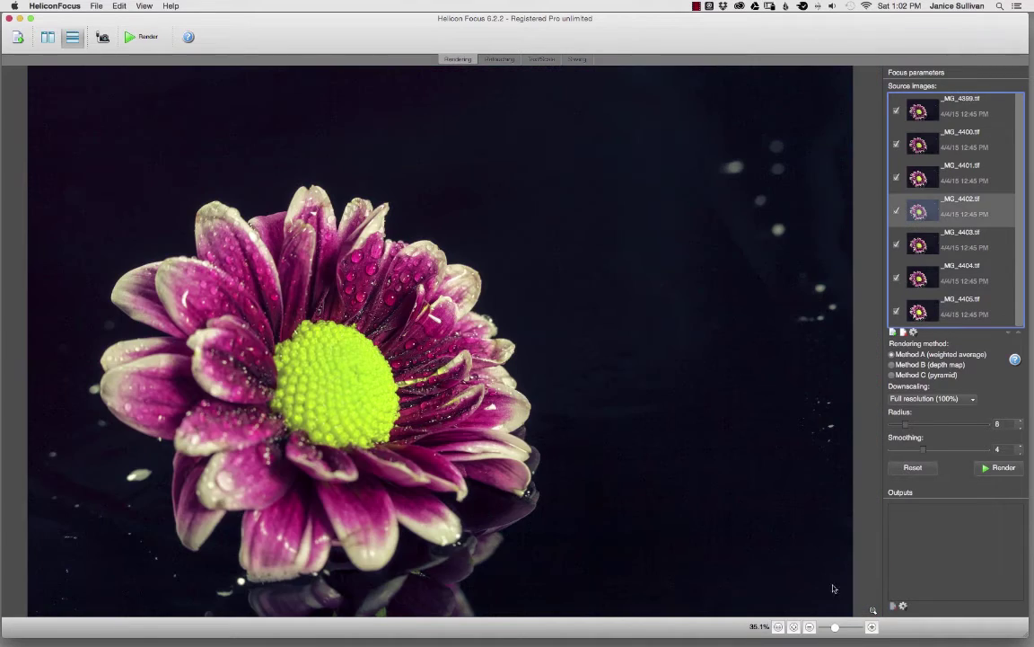
left_click_drag(844, 627, 835, 628)
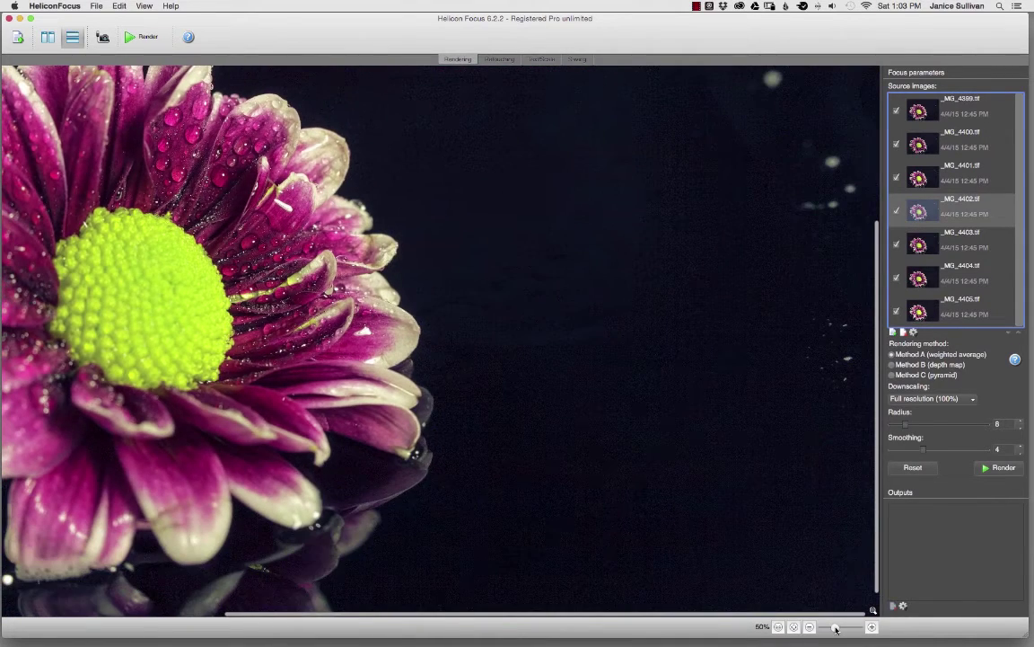
left_click(871, 627)
left_click(871, 627)
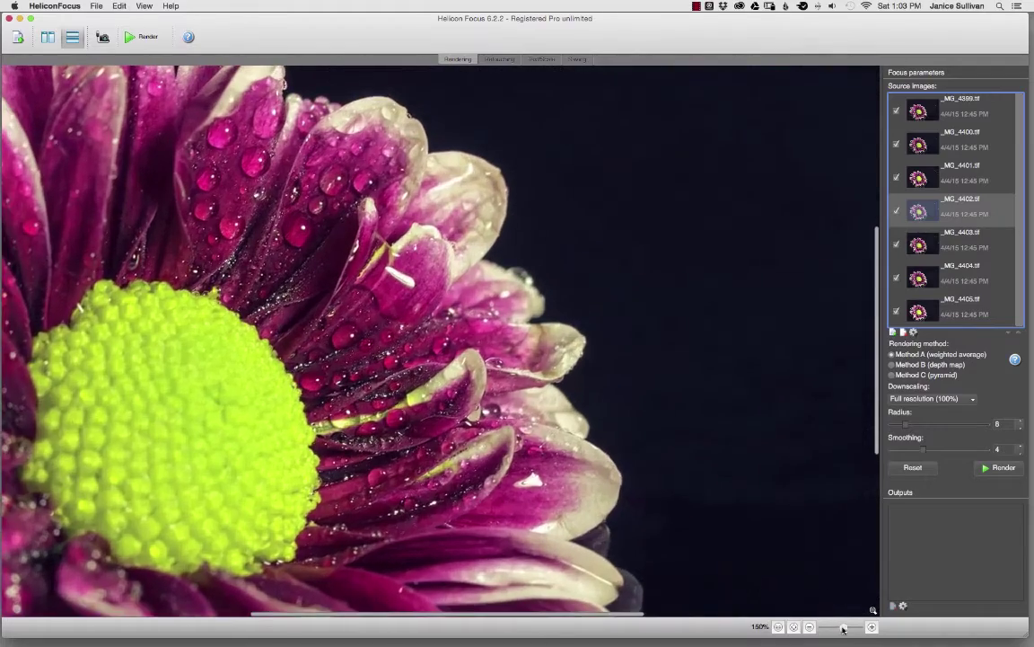
left_click(871, 627)
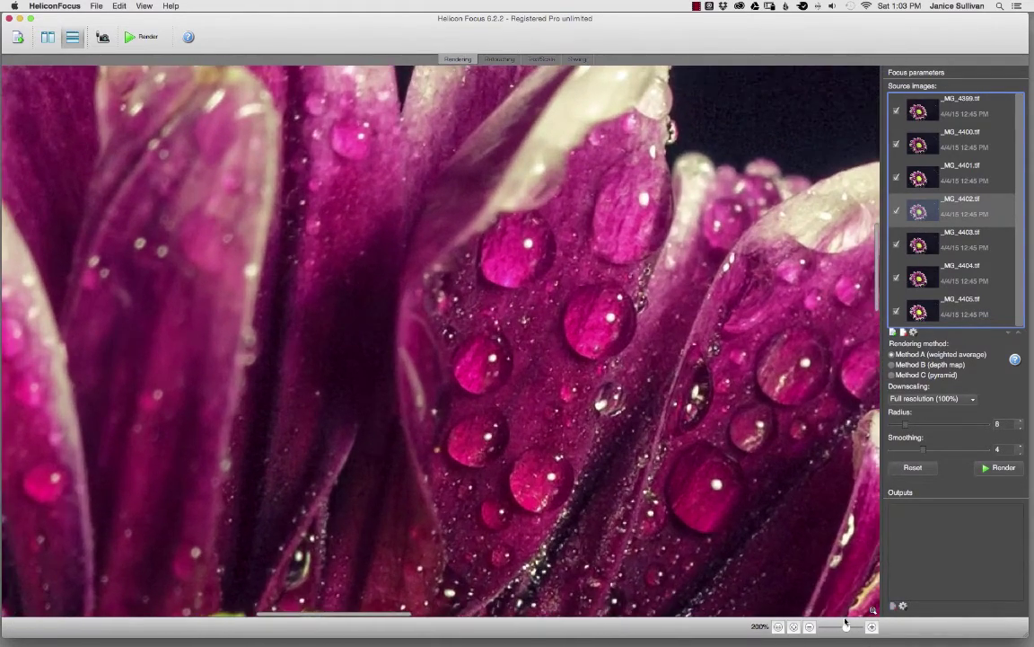
left_click_drag(507, 388, 506, 227)
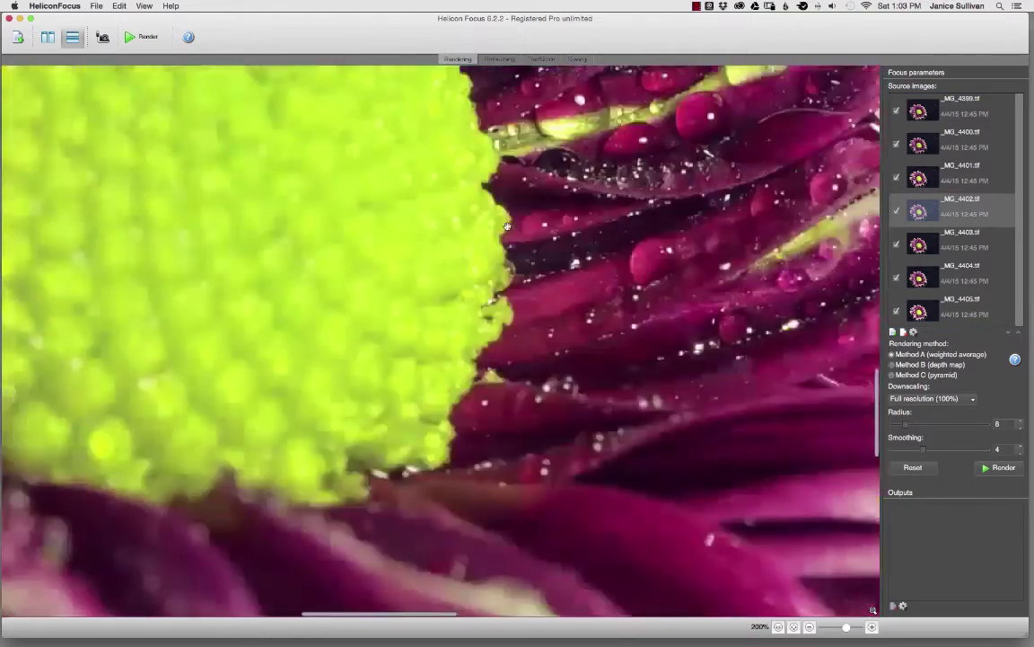
scroll(506, 227, "down", 5)
scroll(545, 397, "up", 15)
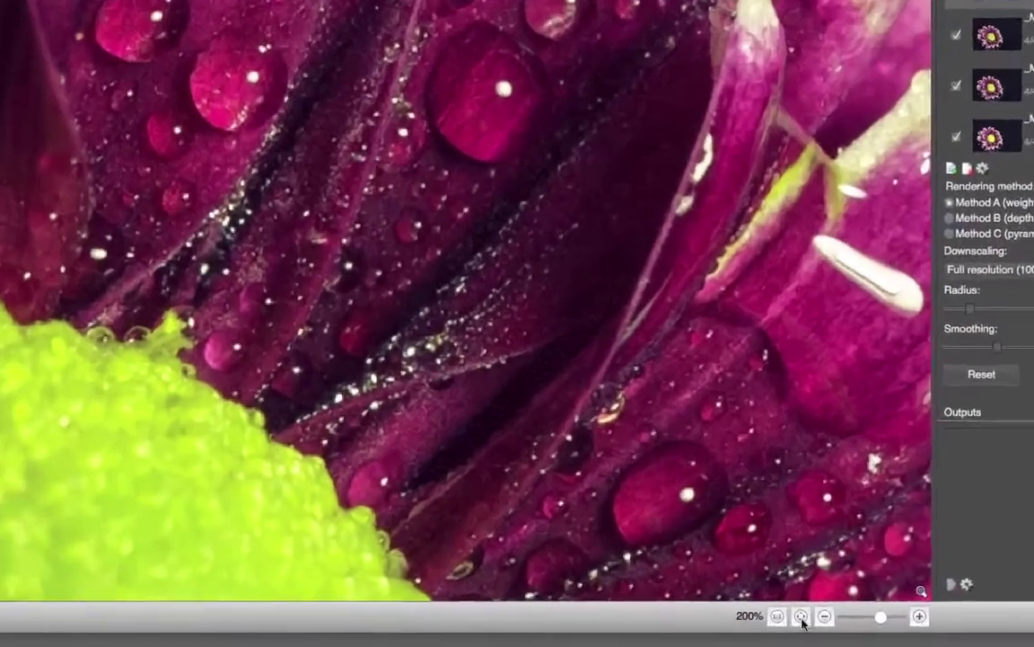
left_click(802, 616)
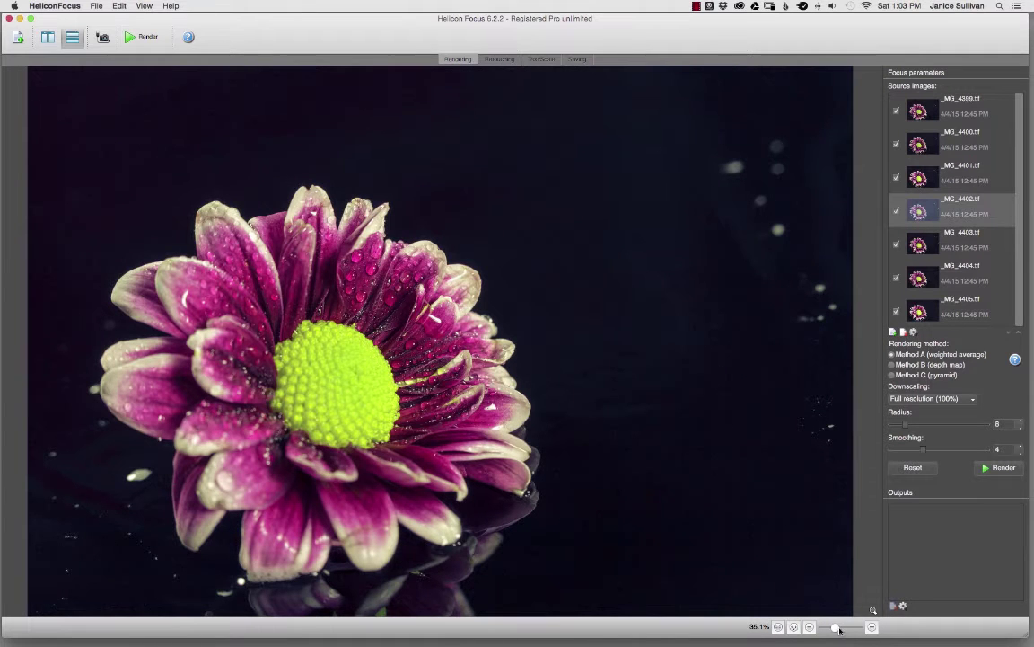
Inspect different areas of _MG_4402.tif at 100% zoom by moving the visible region in the overview thumbnail.
left_click_drag(835, 629, 840, 628)
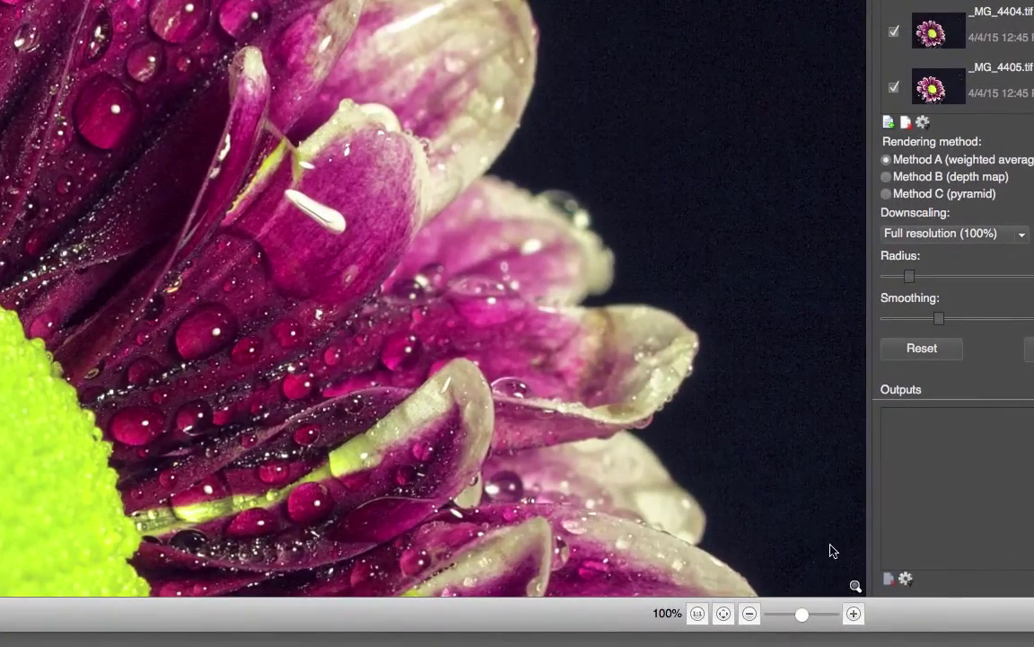
left_click(856, 587)
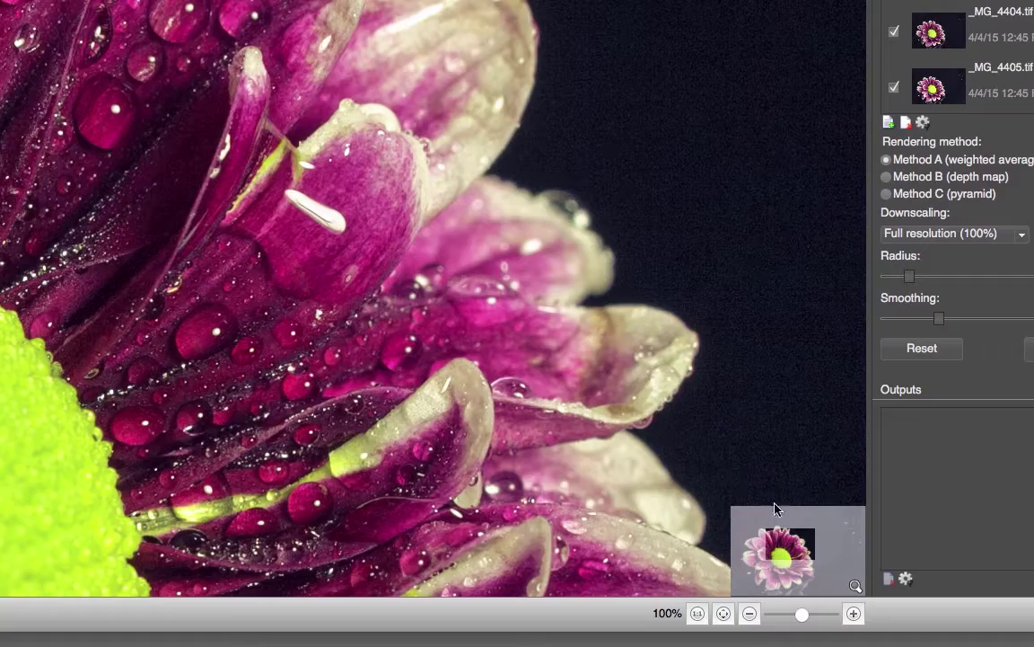
left_click(805, 560)
left_click_drag(805, 559, 781, 560)
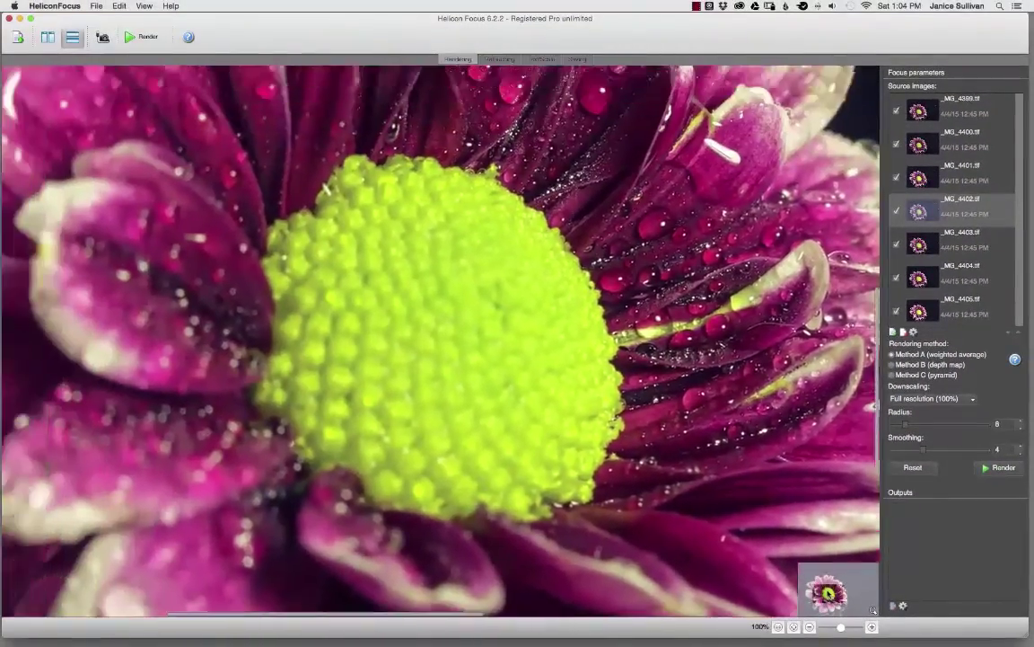
left_click_drag(821, 597, 841, 629)
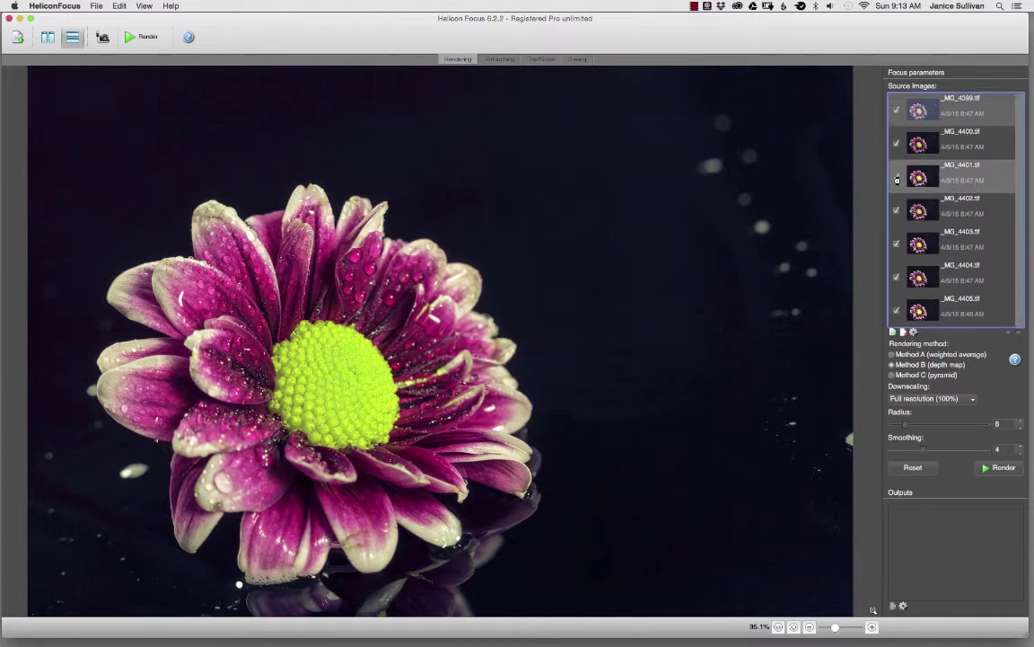
Render the seven-image stack with Method A (weighted average) and again with Method B (depth map), both at radius 8 and smoothing 4.
left_click(918, 312)
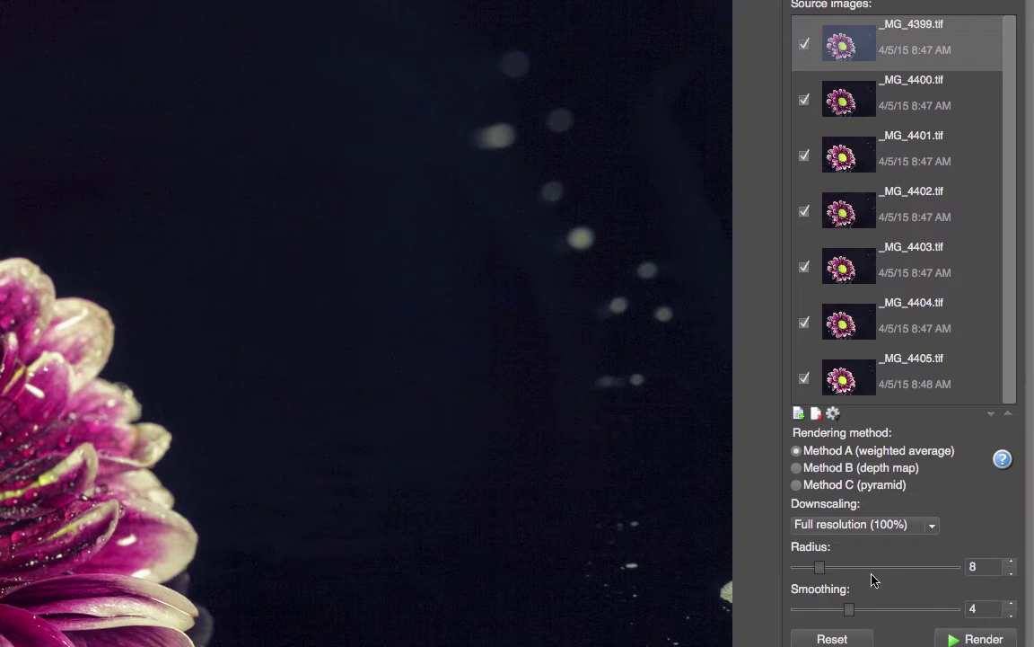
left_click(978, 639)
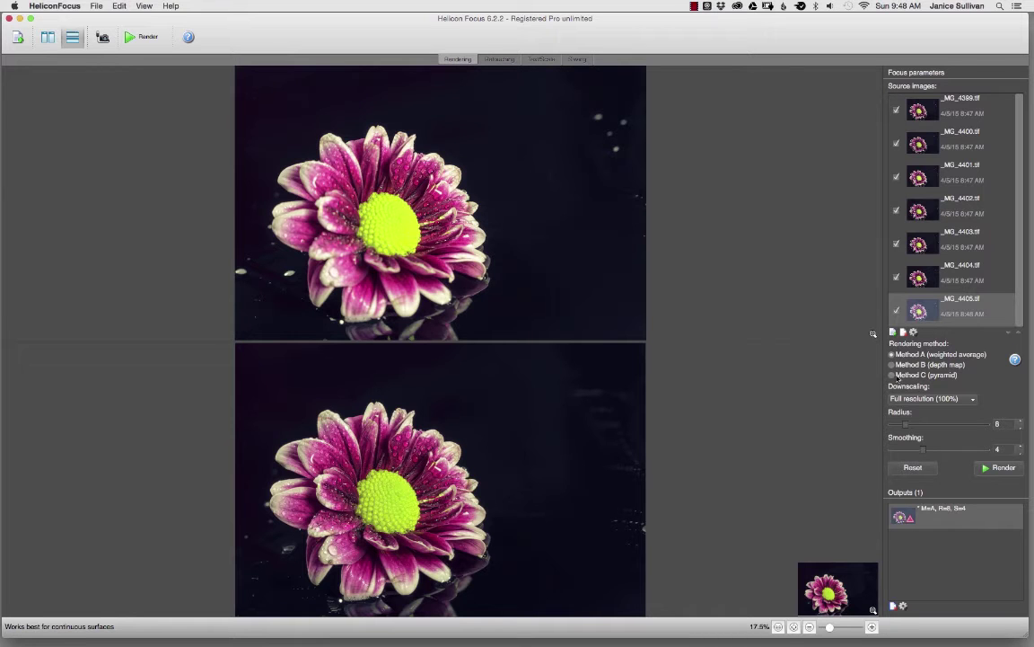
left_click(893, 365)
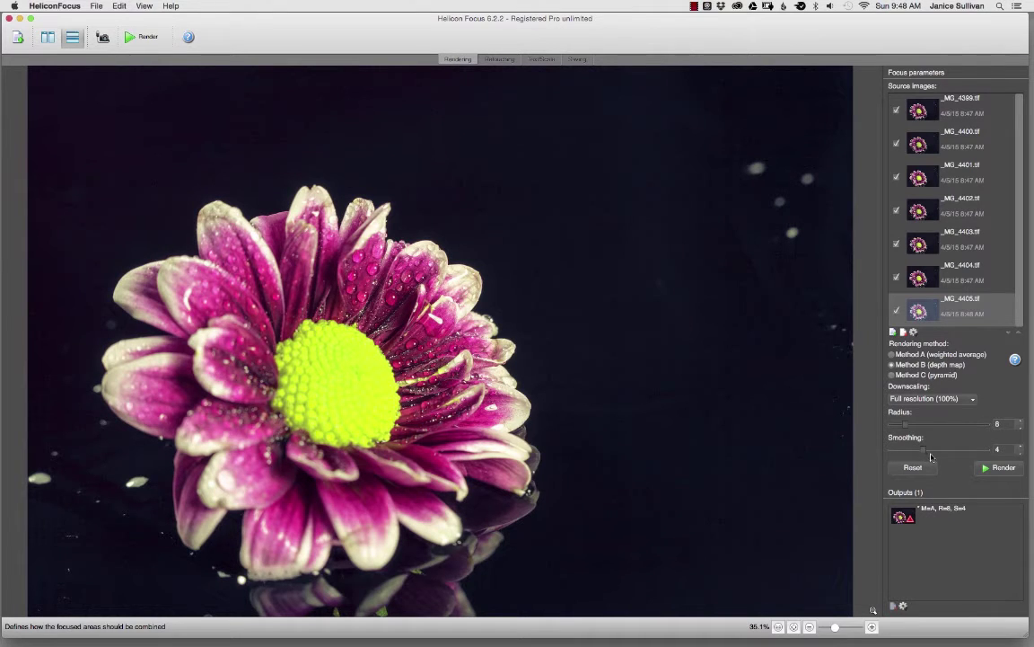
left_click(998, 467)
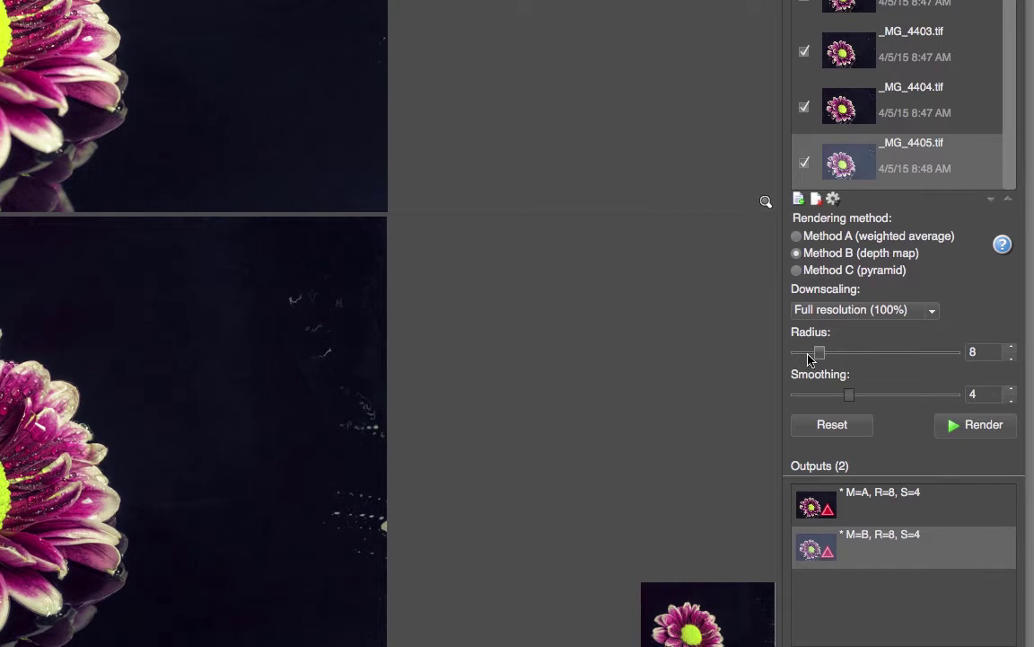
Render the stack with Method B at radius 6 and smoothing 2, and again with Method C (pyramid).
left_click_drag(817, 357, 812, 359)
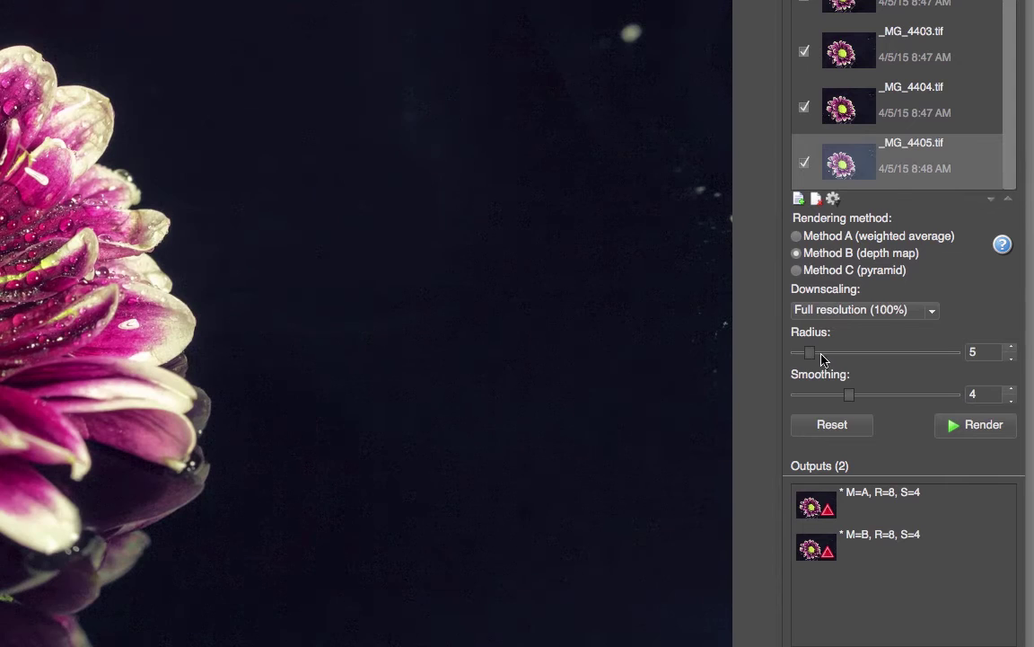
left_click(1012, 358)
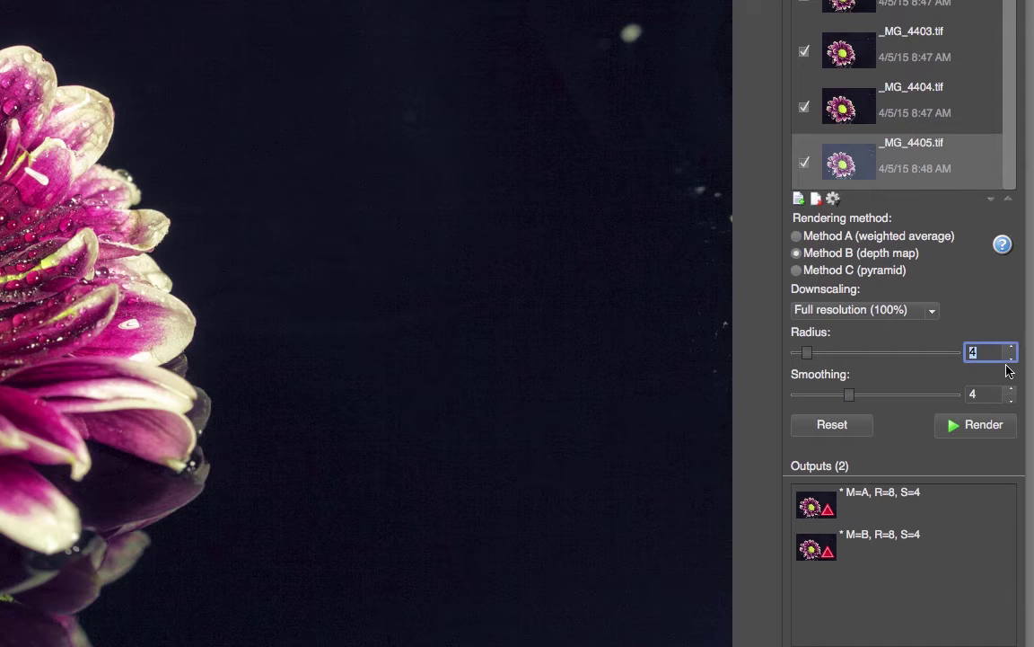
type("5")
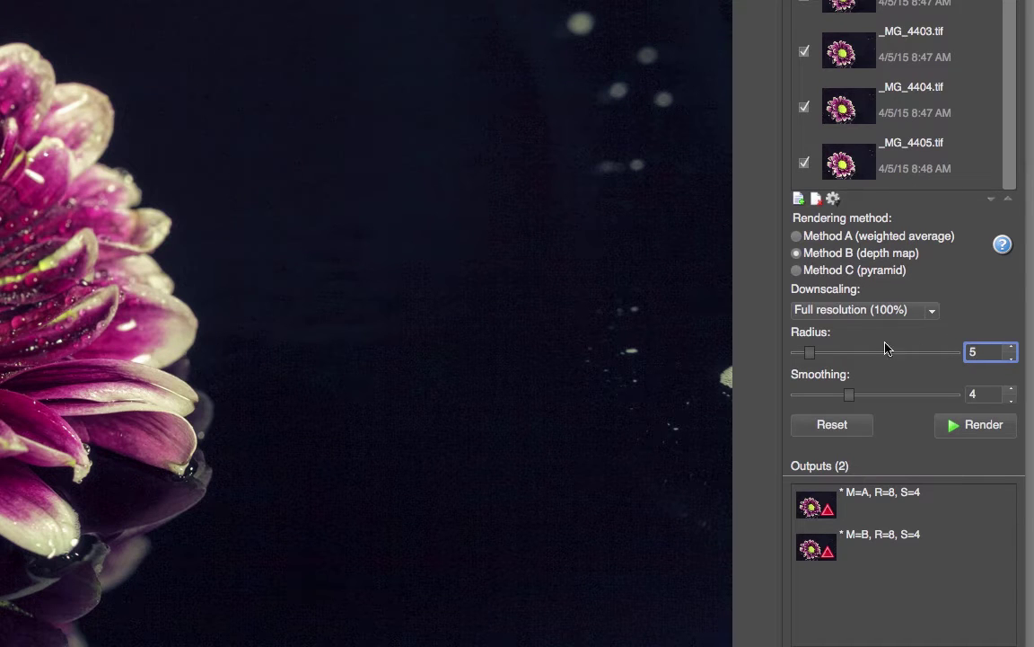
key("Return")
key("Up")
left_click(820, 396)
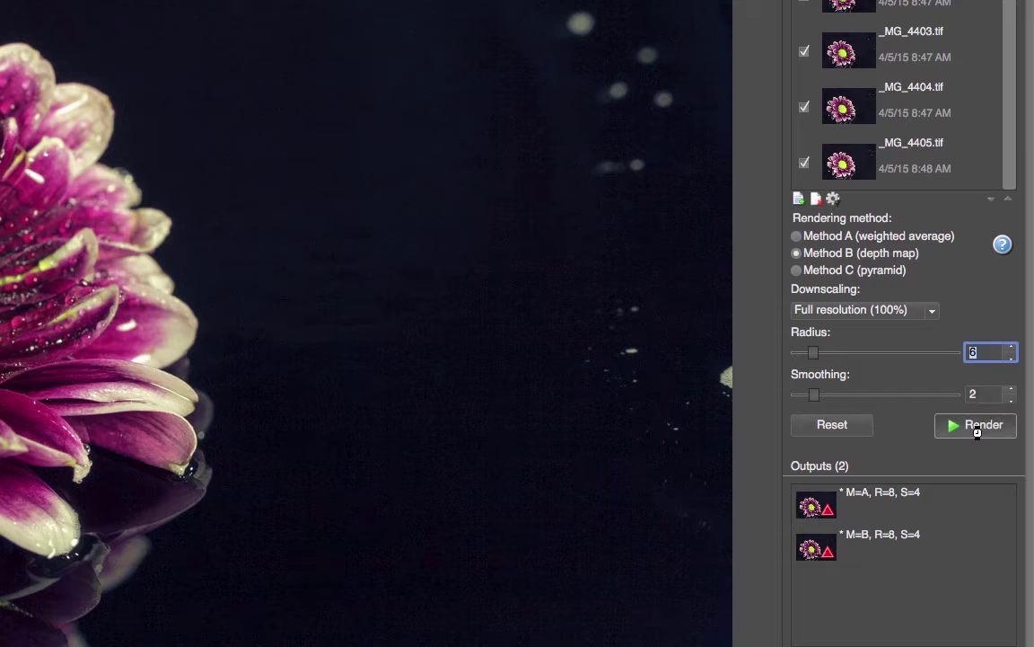
left_click(970, 425)
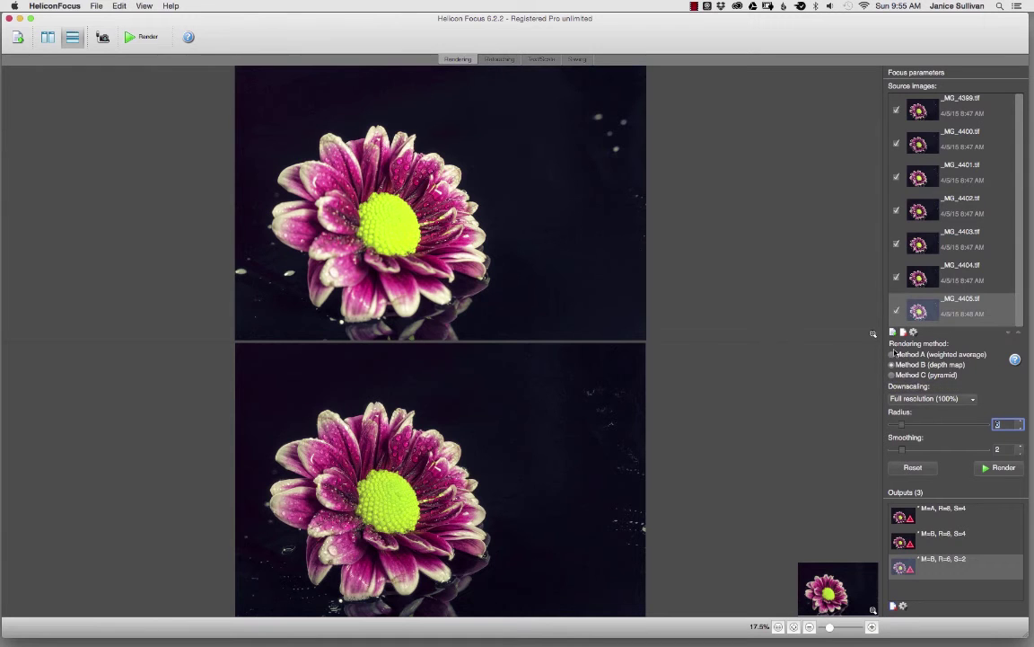
left_click(907, 375)
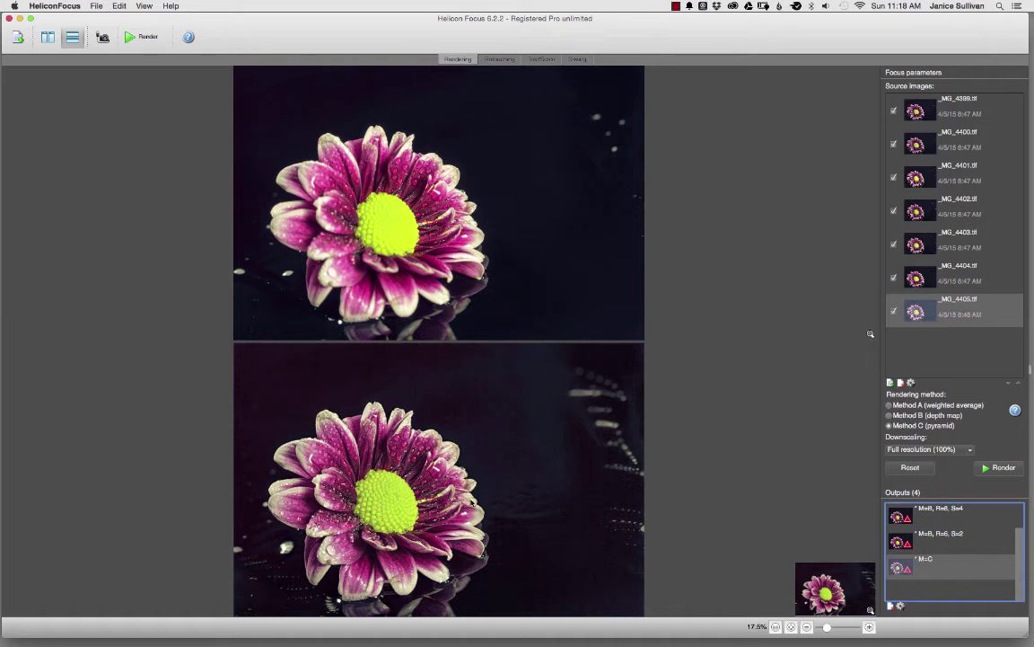
Compare the rendered outputs with the source image at 33.3% zoom, checking petals, flower center and dark background.
left_click(428, 494)
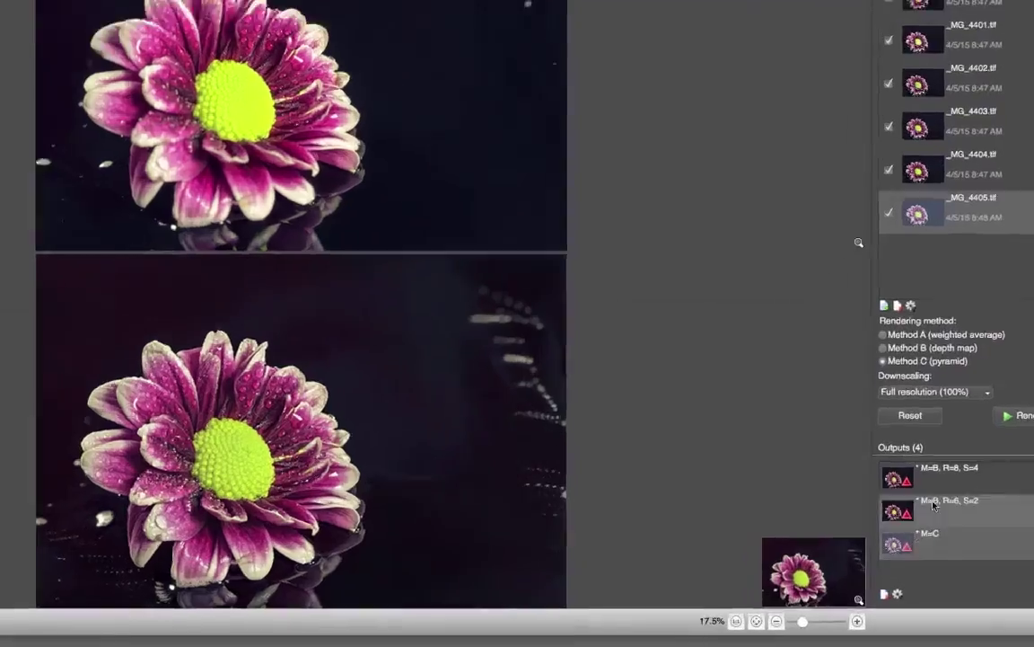
left_click(934, 516)
left_click(851, 600)
scroll(808, 568, "down", 1)
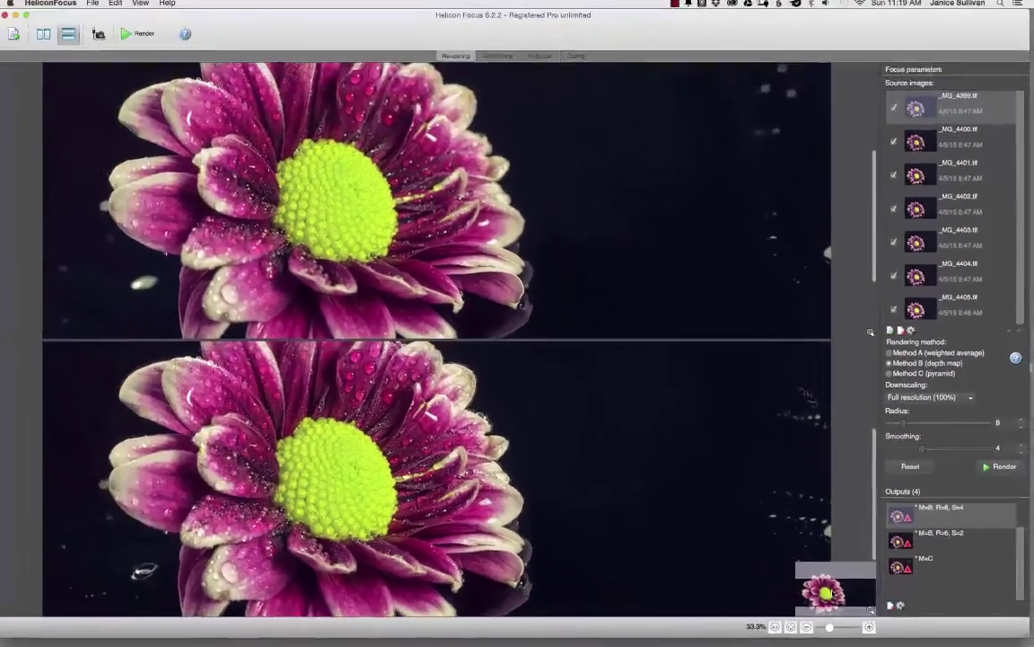
scroll(437, 339, "up", 5)
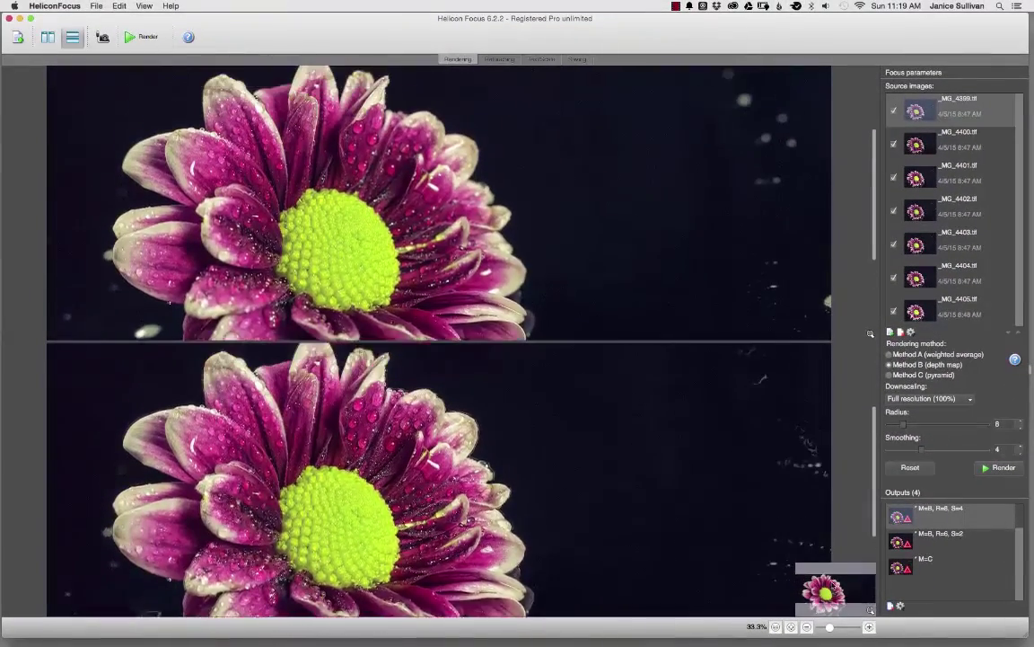
scroll(832, 594, "down", 6)
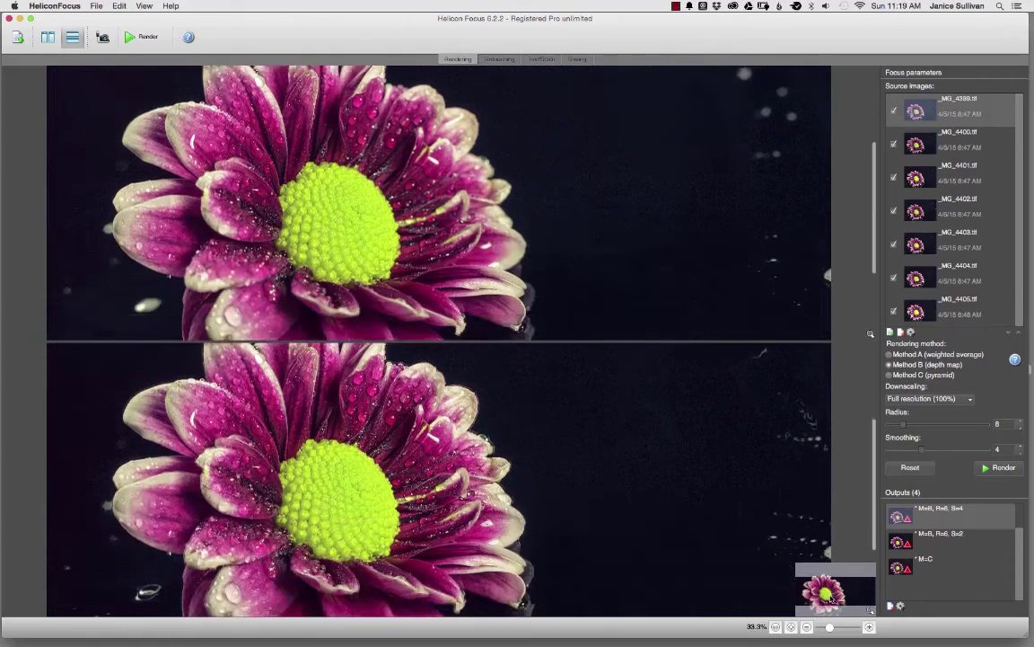
scroll(831, 596, "up", 1)
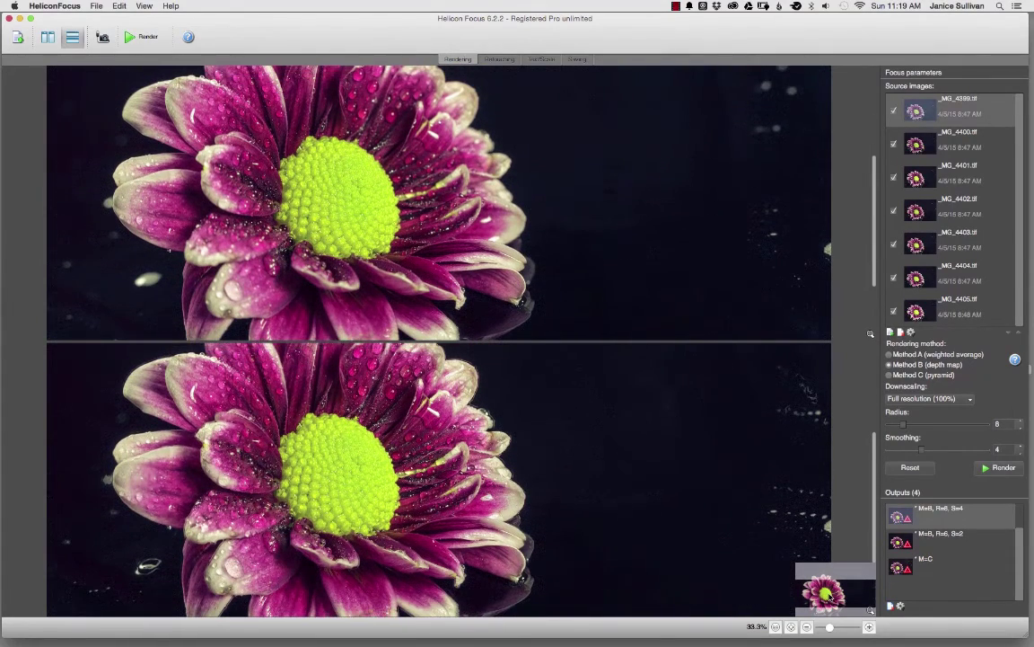
left_click(930, 539)
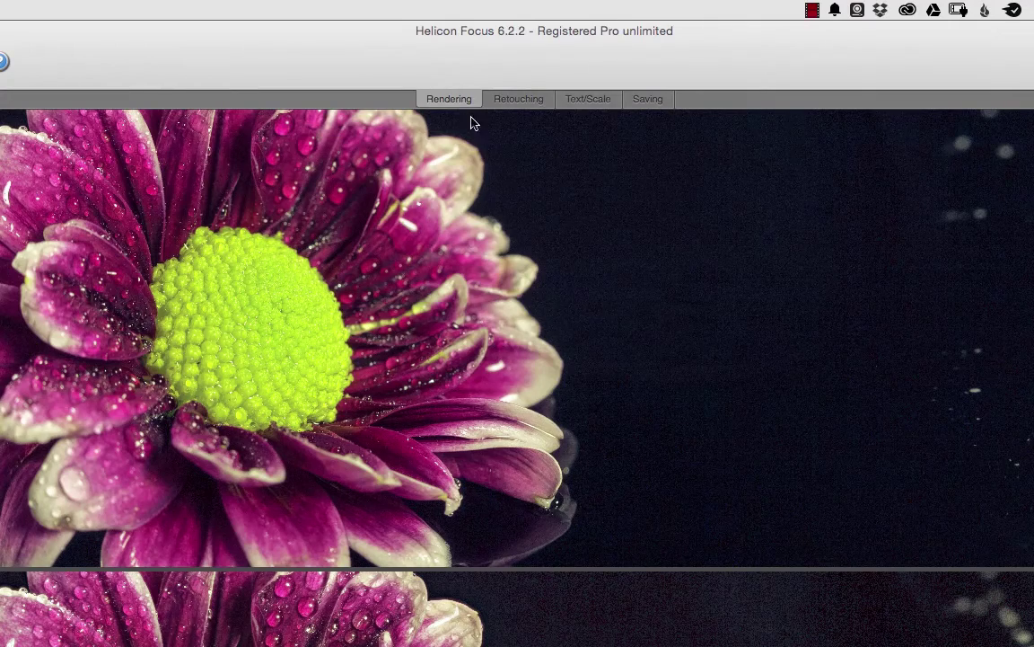
Open the rendered result for retouching, go through the brush types and view the images at 50% zoom.
left_click(515, 99)
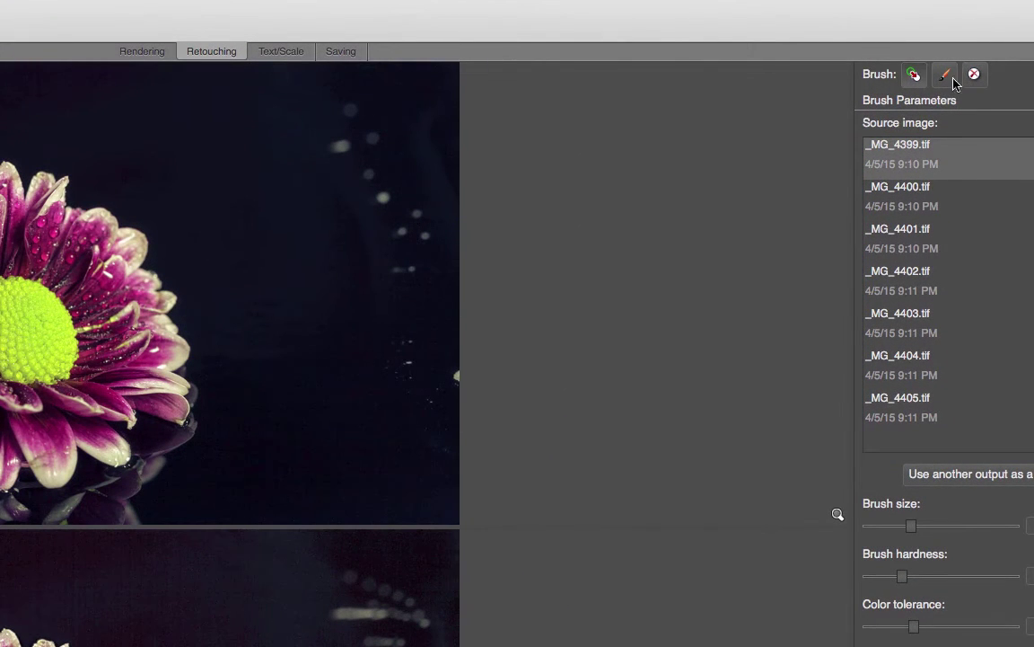
left_click(913, 76)
left_click(975, 74)
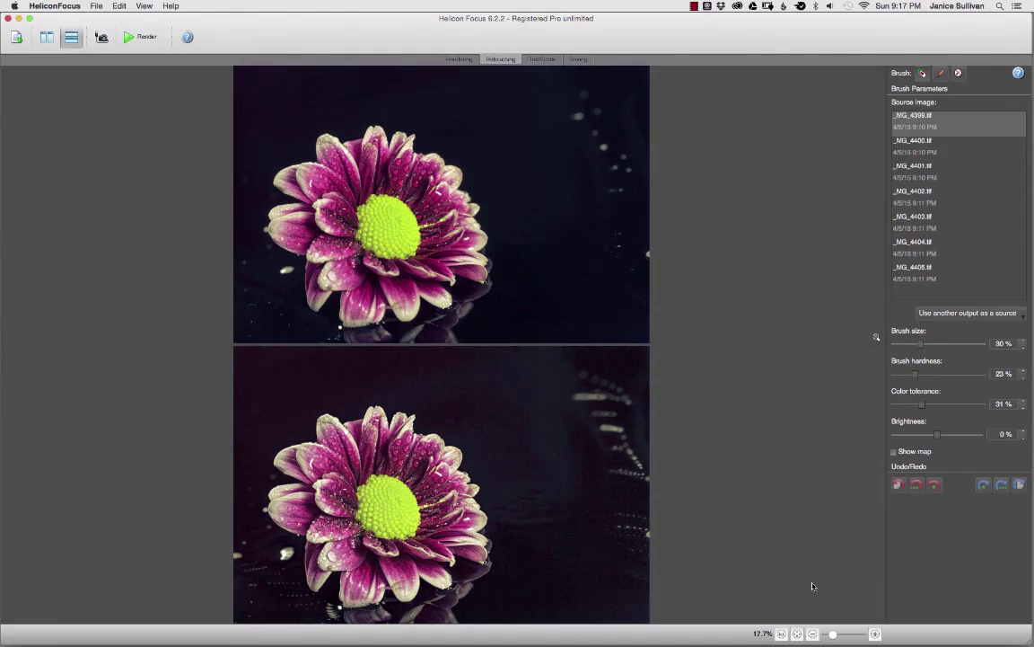
left_click_drag(834, 633, 837, 633)
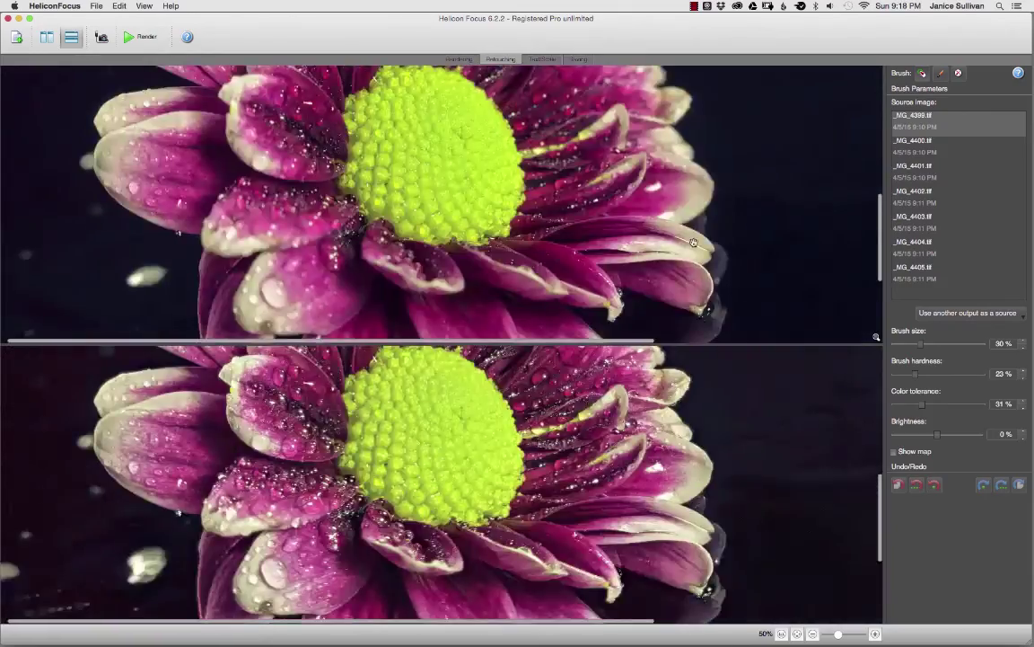
Compare the source images, choose _MG_4404.tif as the retouching source and brush its detail onto the petal left of the flower center.
left_click(921, 146)
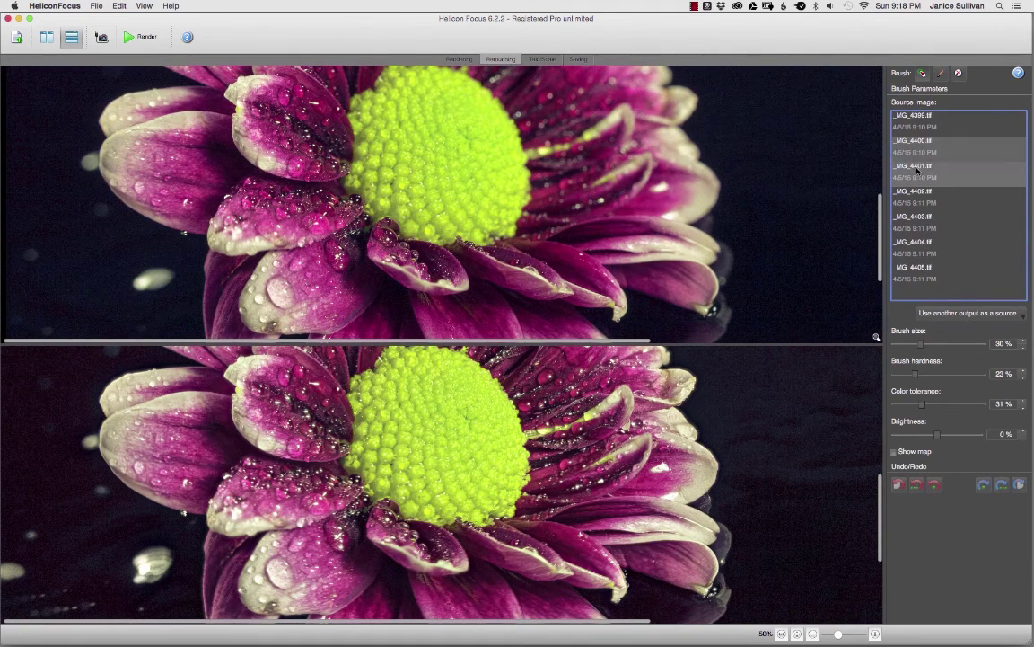
left_click(918, 170)
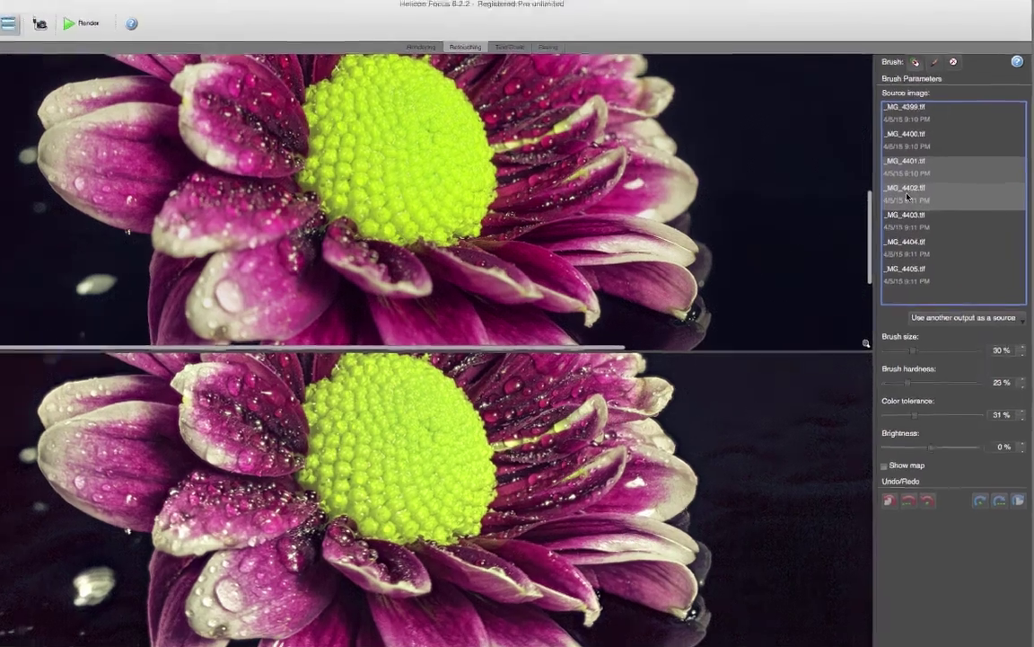
left_click(915, 194)
left_click(841, 201)
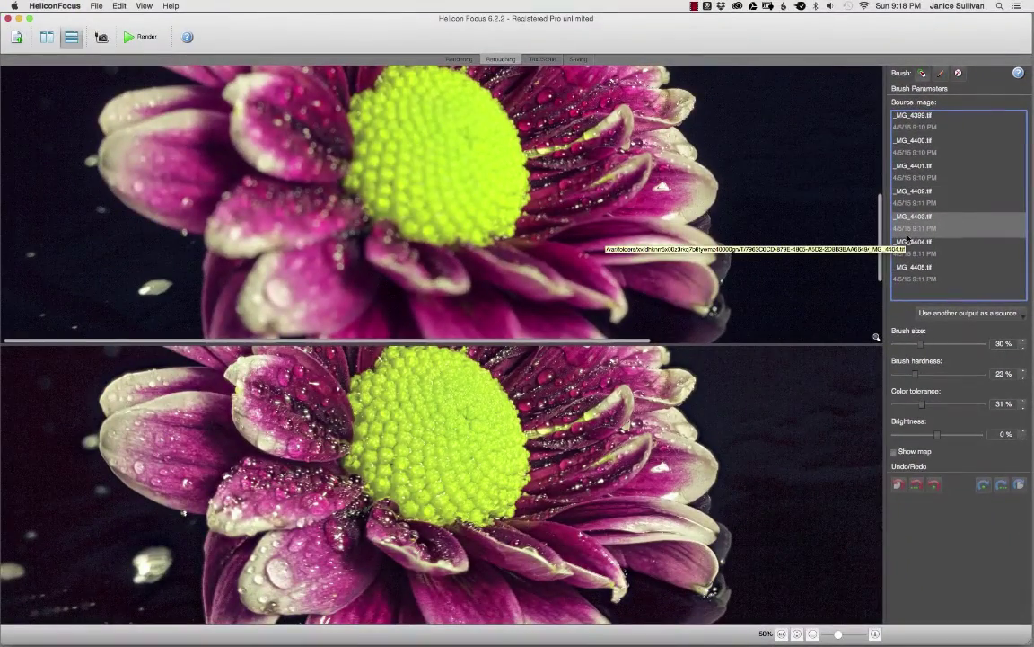
left_click(914, 242)
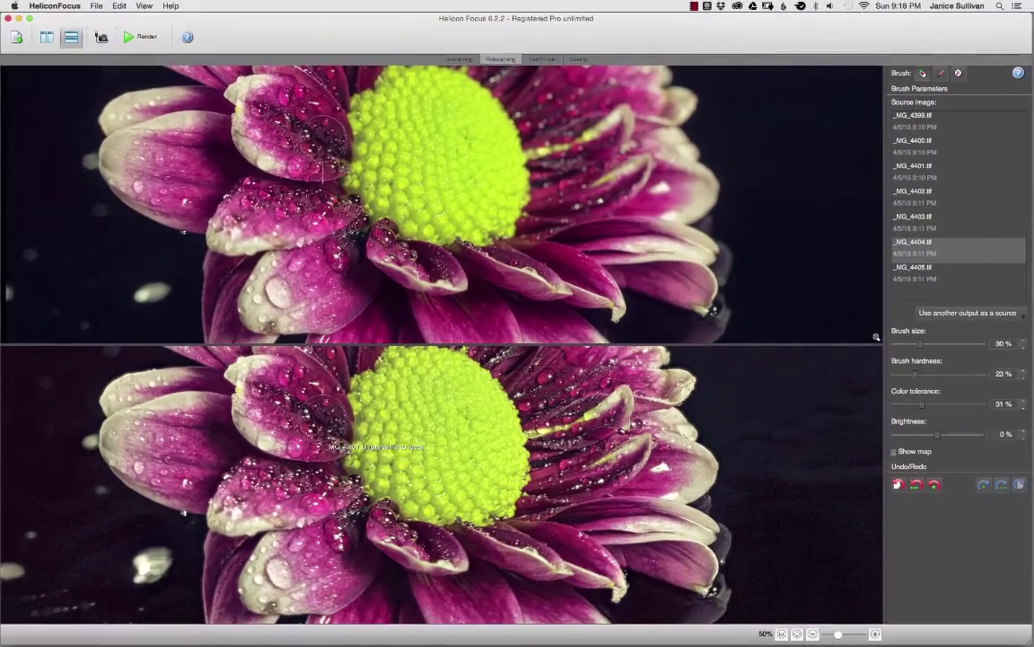
left_click_drag(292, 386, 309, 442)
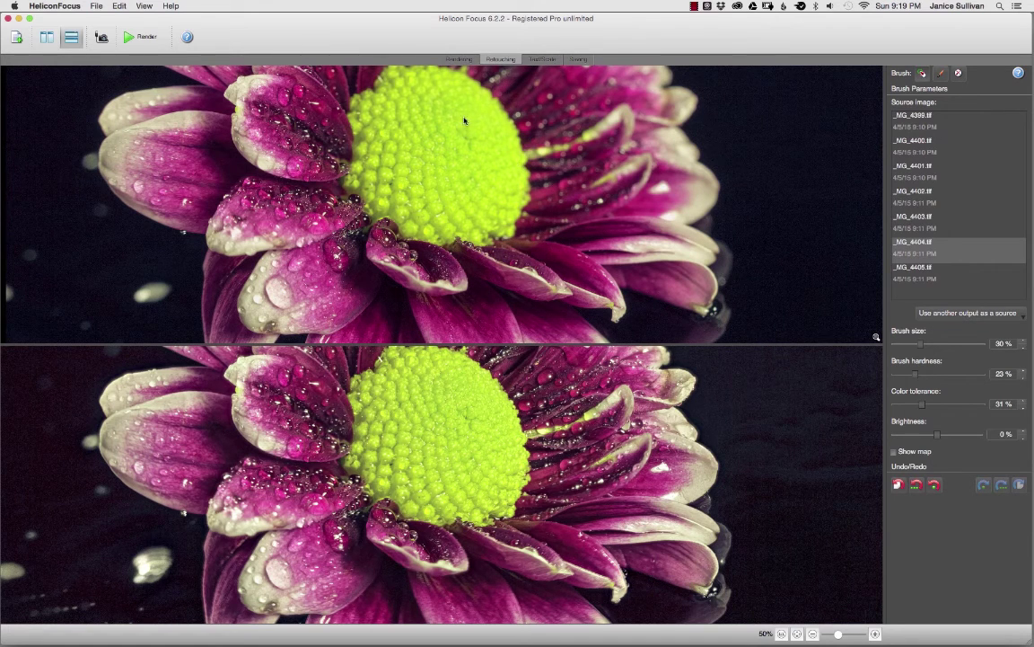
Choose _MG_4403.tif as the retouching source, brush it over the flower center, and erase that retouching.
left_click(912, 169)
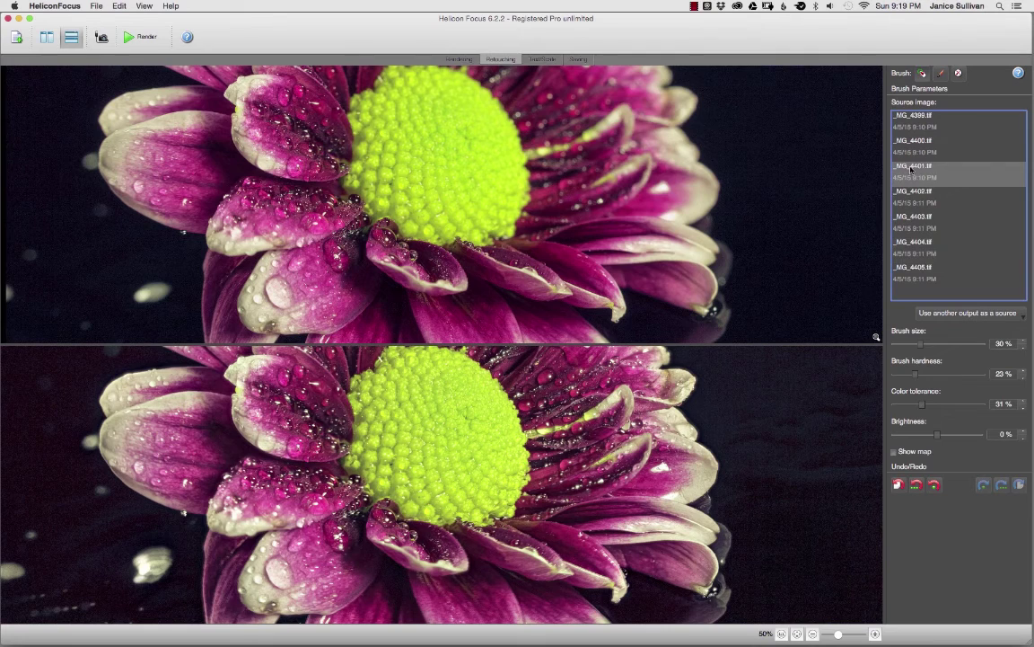
left_click(901, 218)
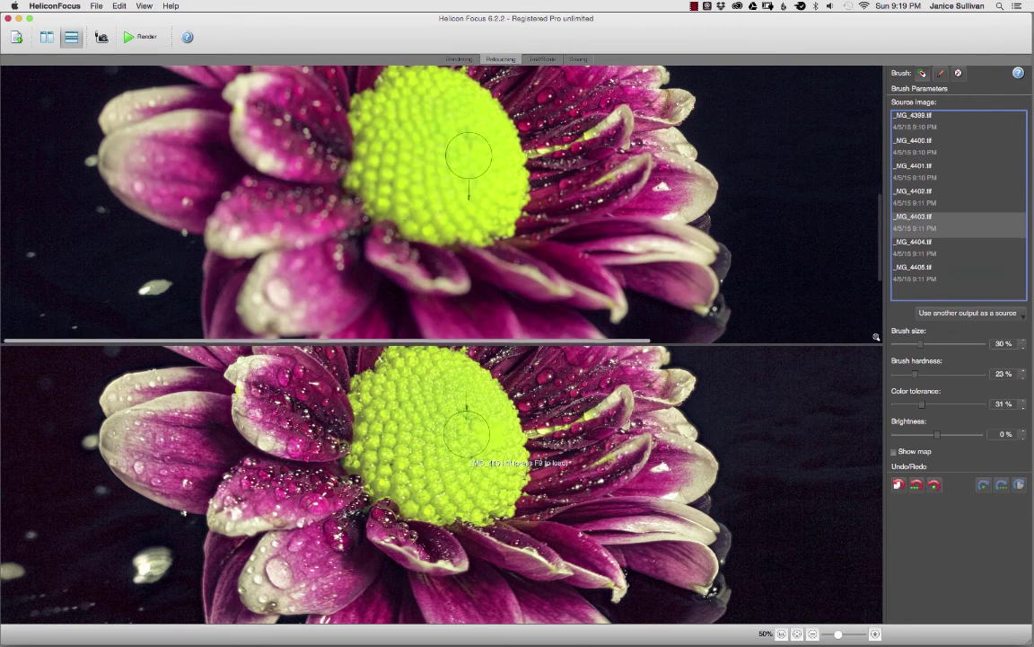
left_click(414, 404)
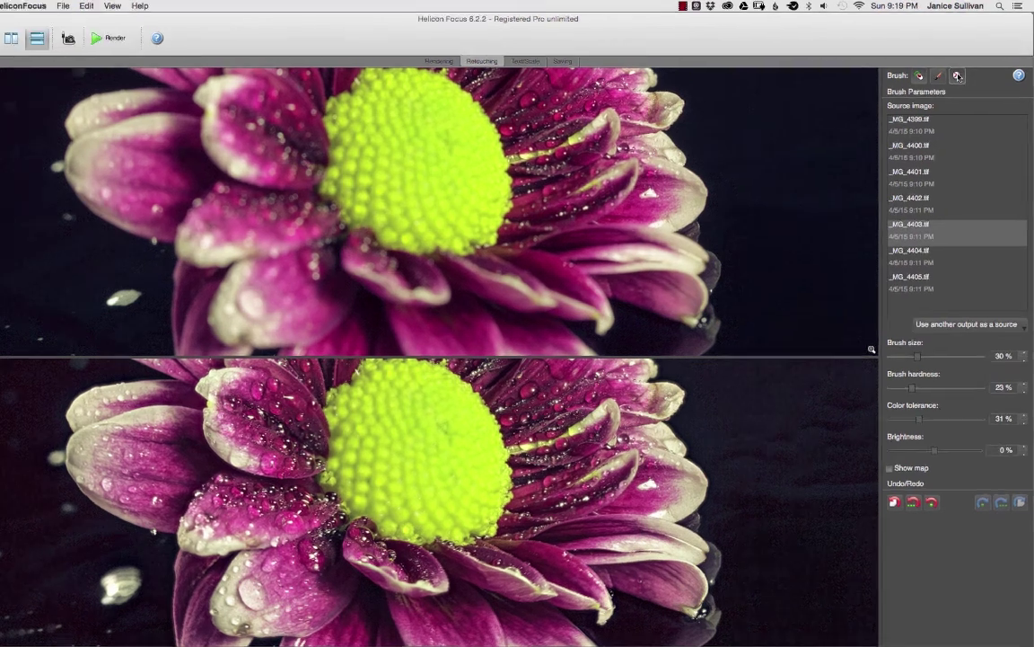
left_click(958, 74)
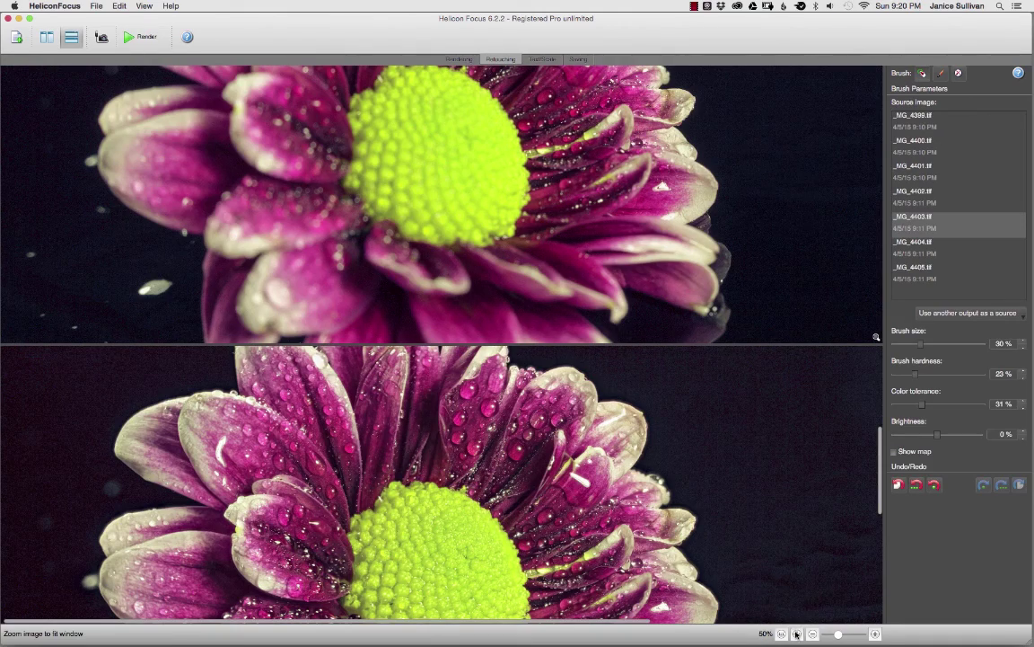
Check the whole retouched flower image and start saving the result as a TIFF file.
left_click(796, 634)
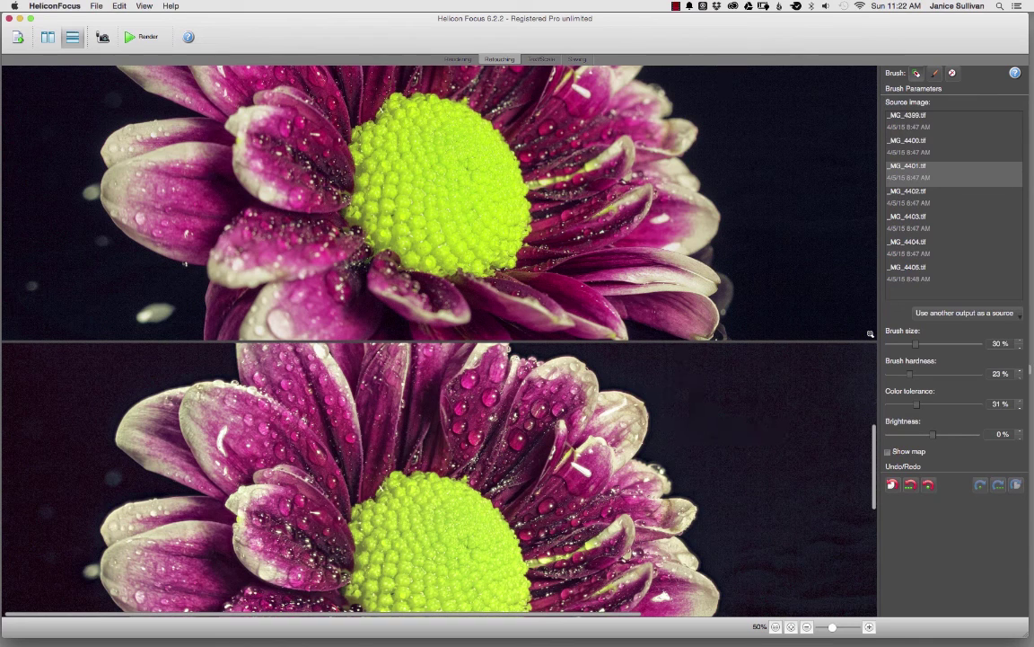
left_click(791, 626)
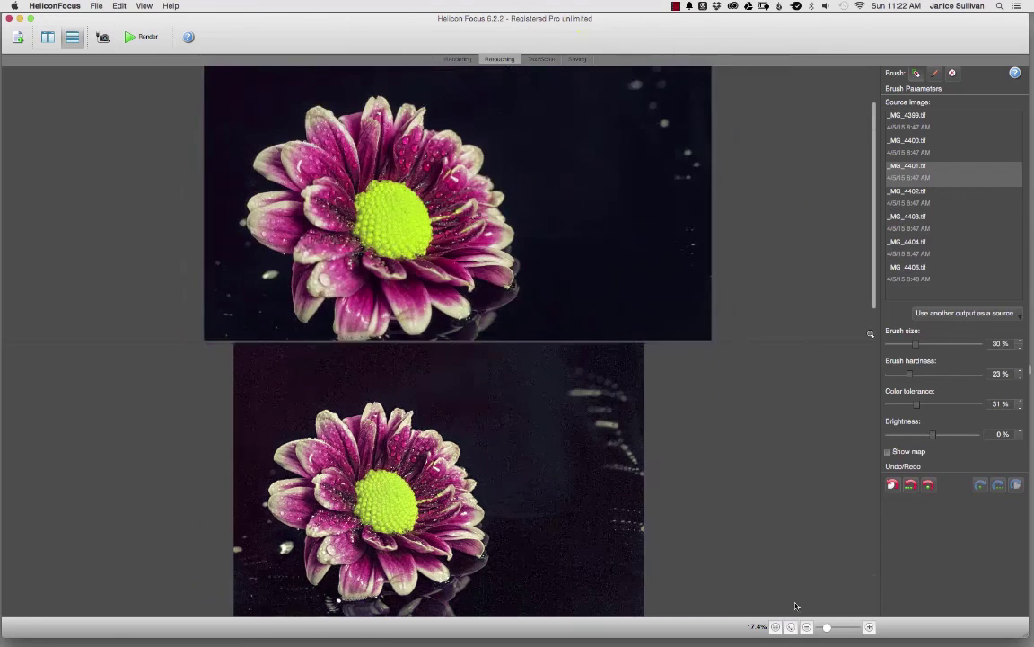
left_click(579, 59)
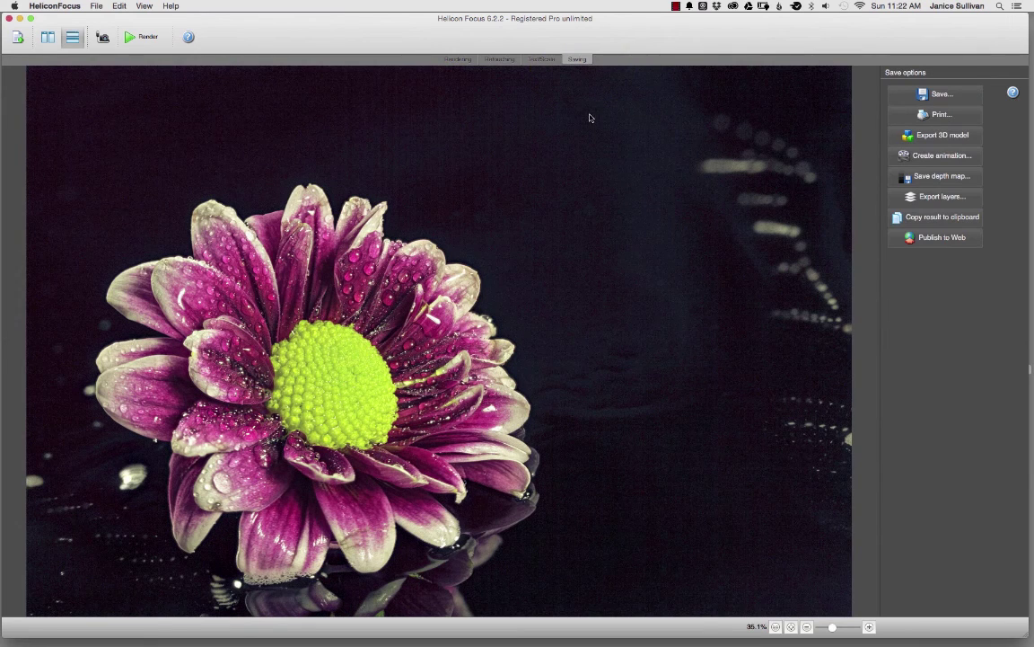
left_click(943, 94)
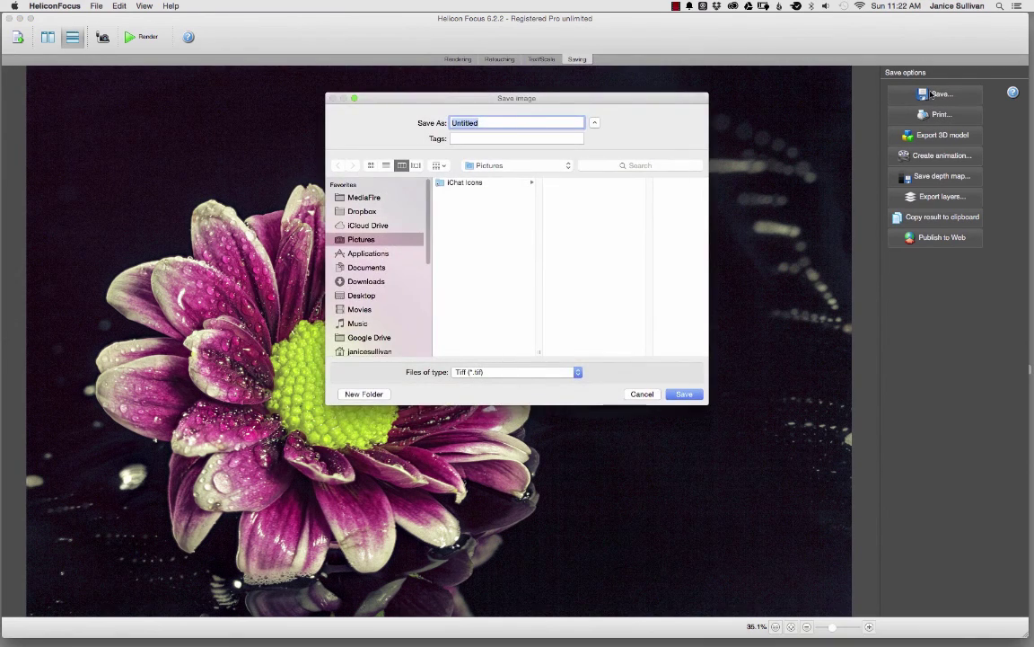